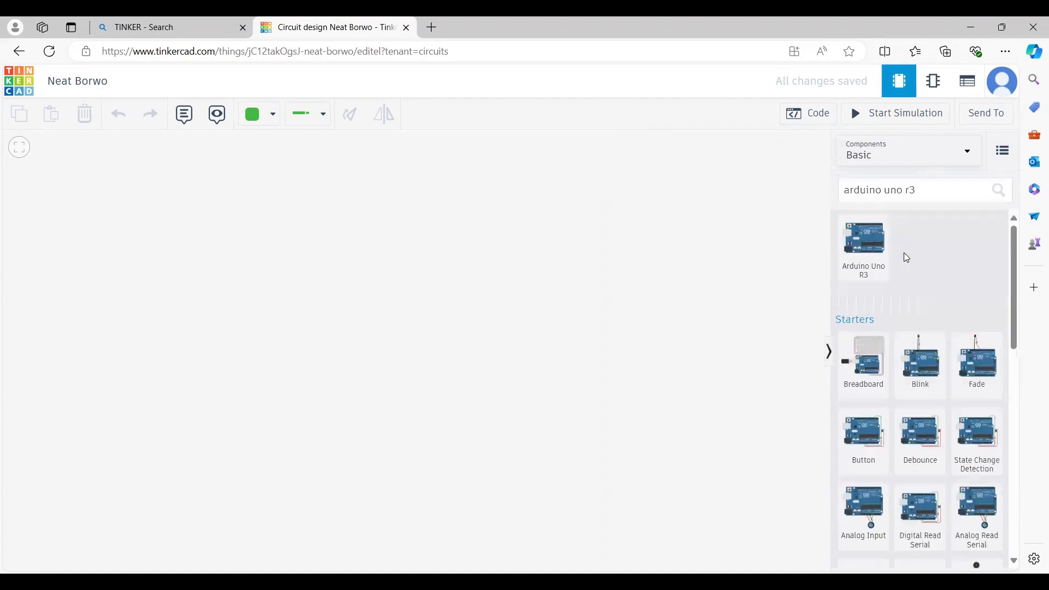
- Place an Arduino Uno R3, then add a PIR sensor positioned above it
{"action": "left_click_drag", "start_coordinate": [883, 260], "coordinate": [229, 435]}
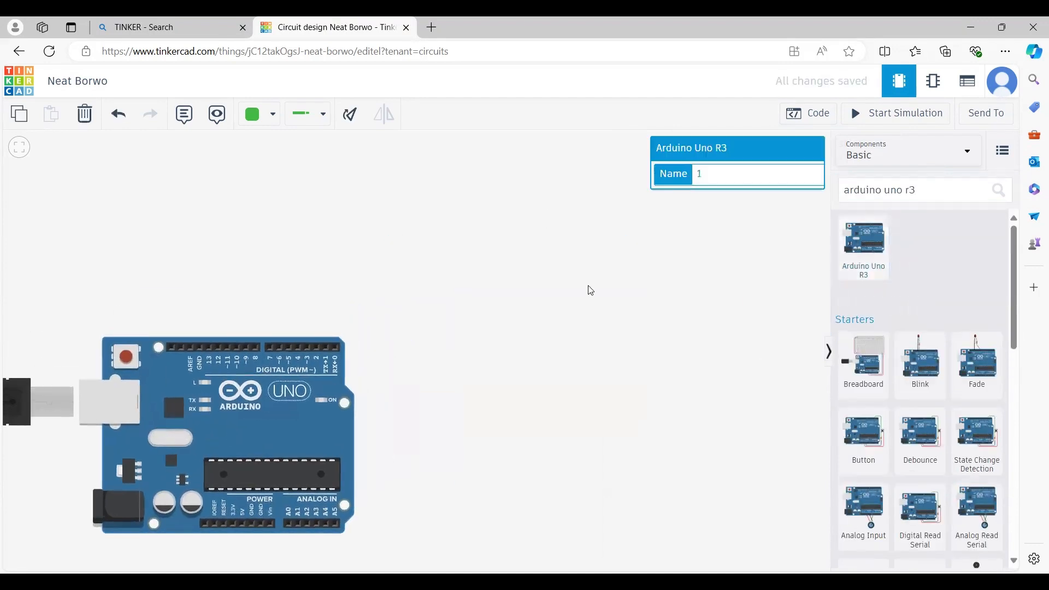
{"action": "left_click", "coordinate": [930, 187]}
{"action": "key", "text": "BackSpace"}
{"action": "key", "text": "BackSpace"}
{"action": "key", "text": "BackSpace"}
{"action": "key", "text": "BackSpace"}
{"action": "key", "text": "BackSpace"}
{"action": "key", "text": "BackSpace"}
{"action": "key", "text": "BackSpace"}
{"action": "key", "text": "BackSpace"}
{"action": "key", "text": "BackSpace"}
{"action": "key", "text": "BackSpace"}
{"action": "key", "text": "BackSpace"}
{"action": "key", "text": "BackSpace"}
{"action": "key", "text": "BackSpace"}
{"action": "key", "text": "BackSpace"}
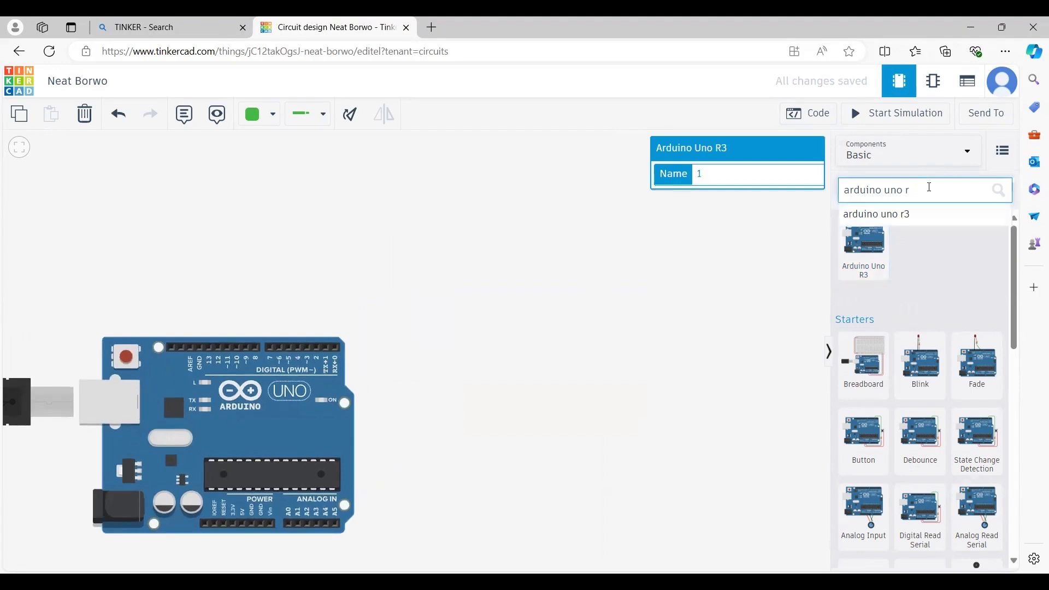
{"action": "type", "text": "PIR"}
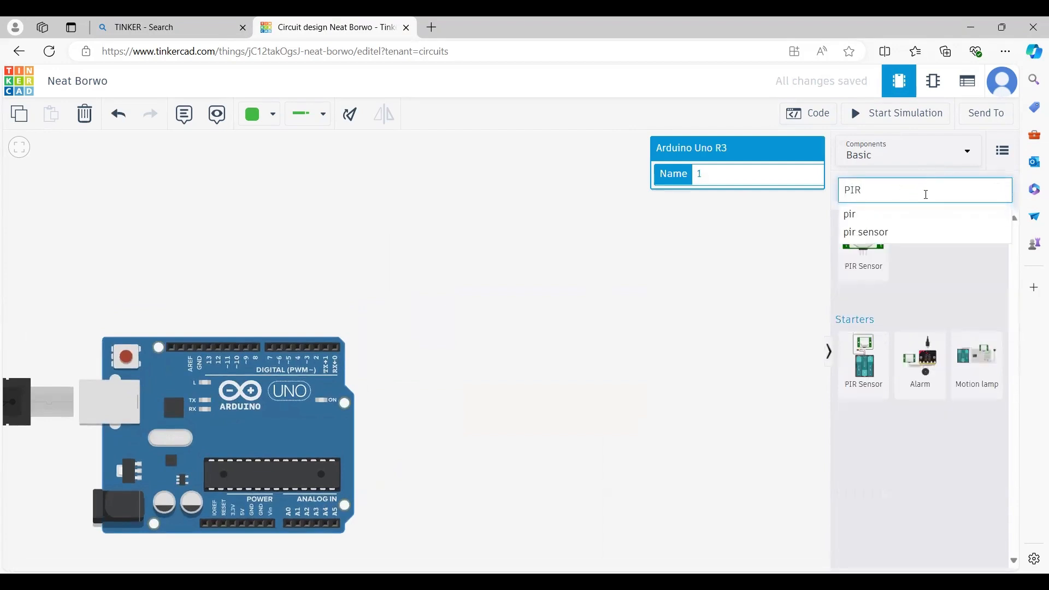
{"action": "left_click", "coordinate": [908, 232]}
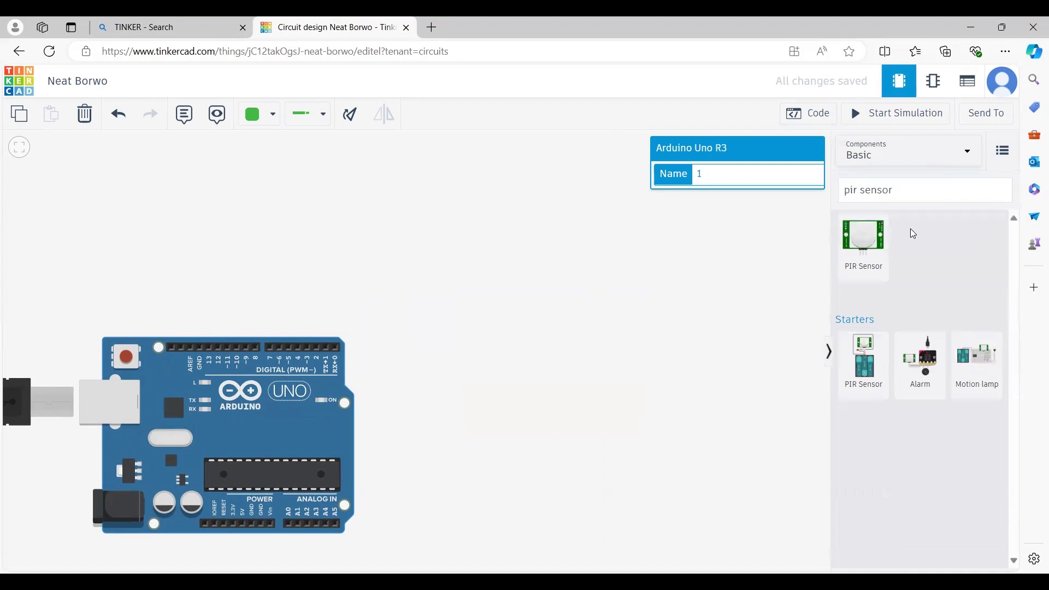
{"action": "left_click_drag", "start_coordinate": [863, 243], "coordinate": [747, 252]}
{"action": "left_click_drag", "start_coordinate": [482, 238], "coordinate": [228, 248]}
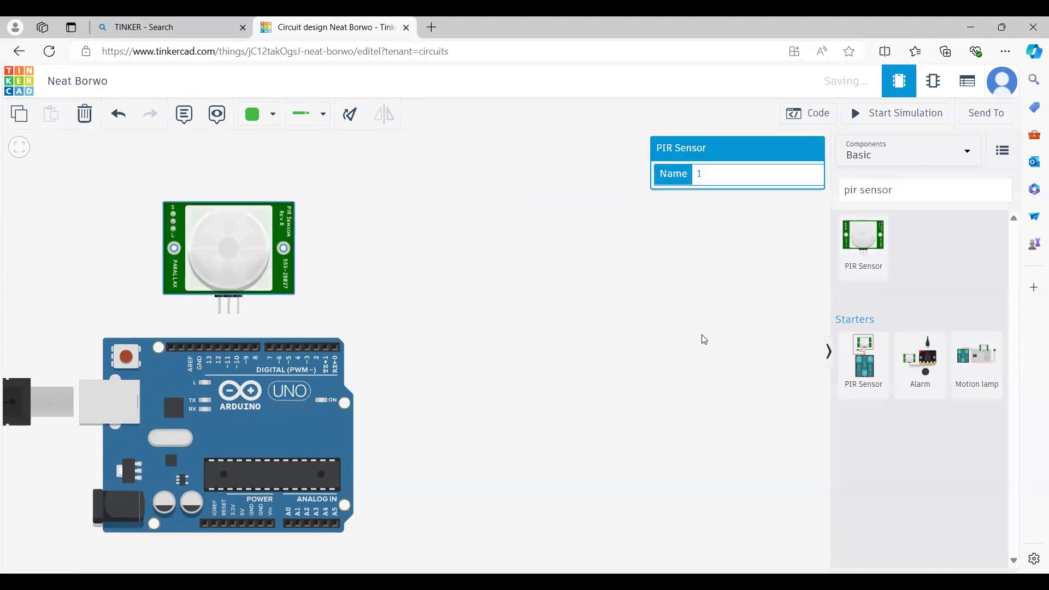
- Add a small breadboard and place an LED on it
{"action": "left_click", "coordinate": [916, 191]}
{"action": "key", "text": "BackSpace"}
{"action": "key", "text": "BackSpace"}
{"action": "key", "text": "BackSpace"}
{"action": "key", "text": "BackSpace"}
{"action": "key", "text": "BackSpace"}
{"action": "key", "text": "BackSpace"}
{"action": "key", "text": "BackSpace"}
{"action": "key", "text": "BackSpace"}
{"action": "key", "text": "BackSpace"}
{"action": "key", "text": "BackSpace"}
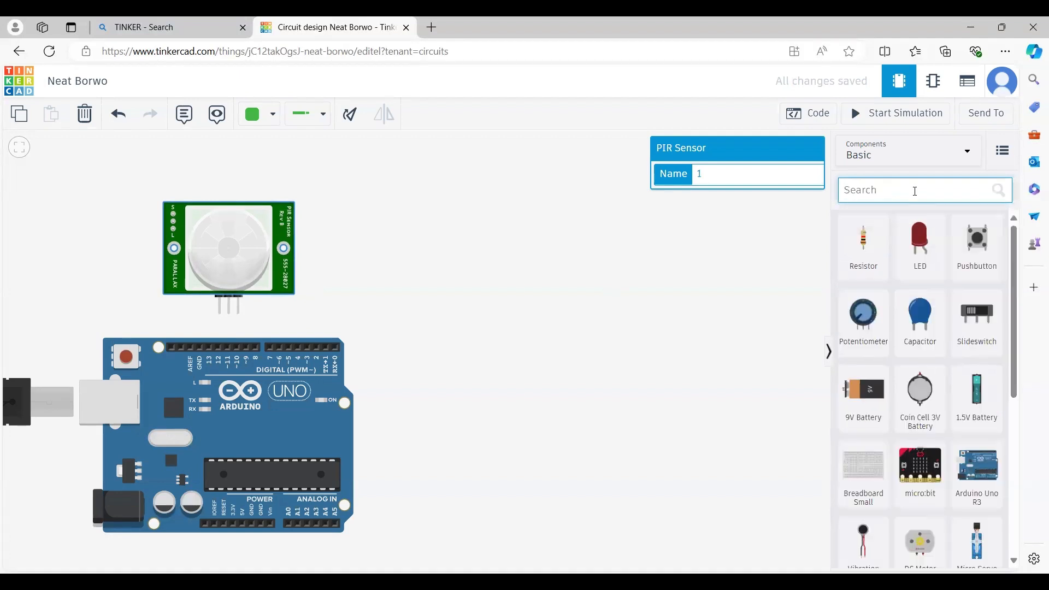
{"action": "type", "text": "BREAD"}
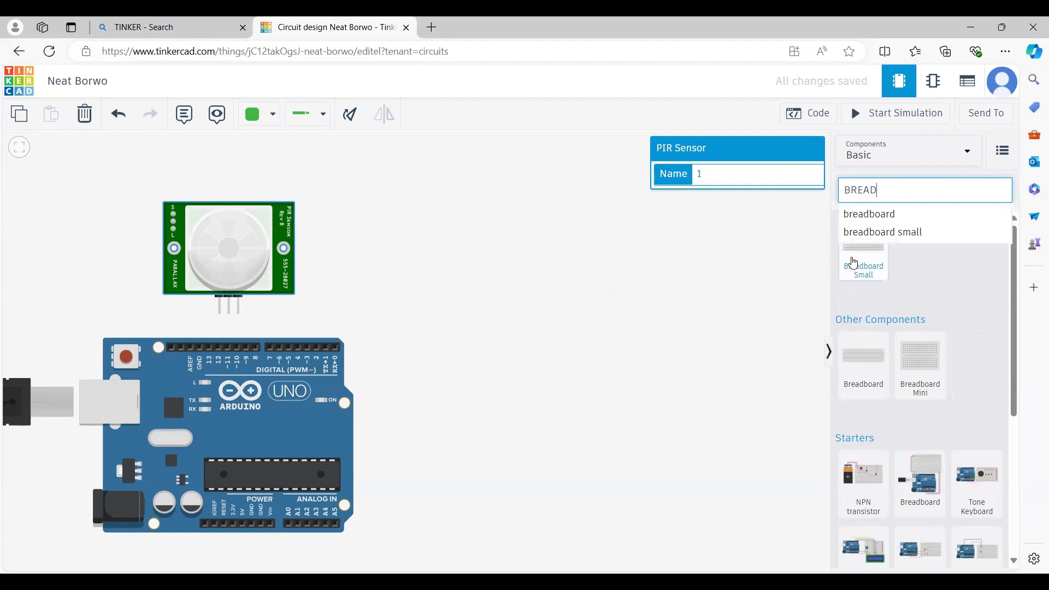
{"action": "left_click_drag", "start_coordinate": [855, 263], "coordinate": [552, 363]}
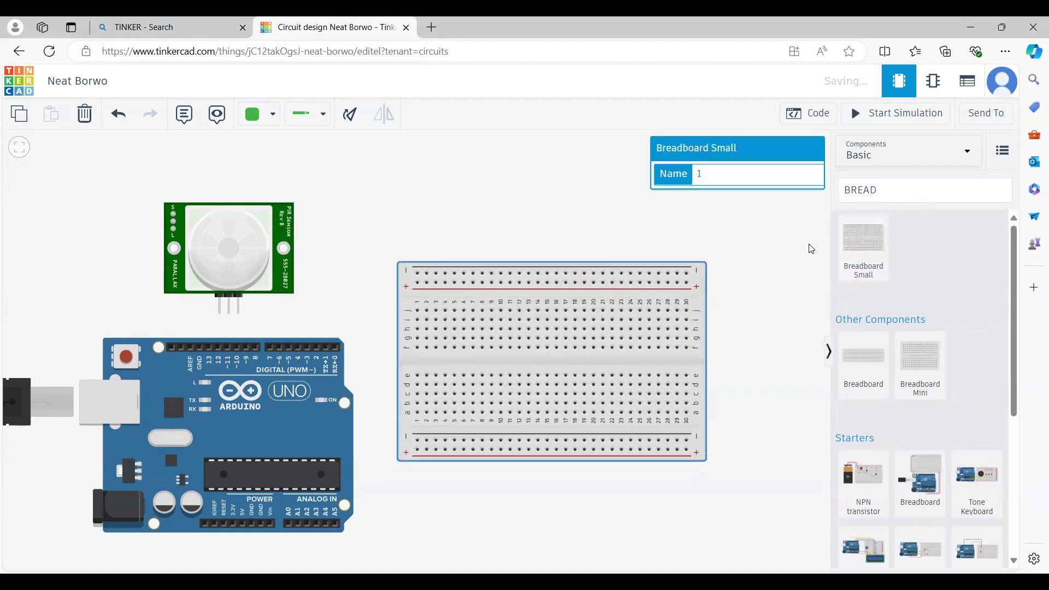
{"action": "left_click", "coordinate": [892, 190]}
{"action": "key", "text": "BackSpace"}
{"action": "key", "text": "BackSpace"}
{"action": "key", "text": "BackSpace"}
{"action": "key", "text": "BackSpace"}
{"action": "key", "text": "BackSpace"}
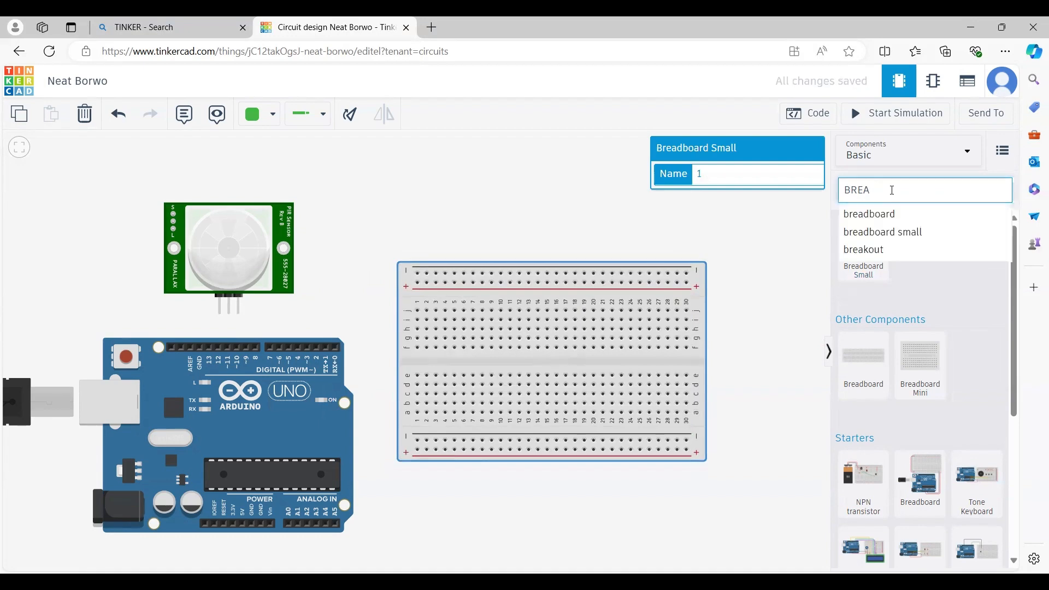
{"action": "type", "text": "LED"}
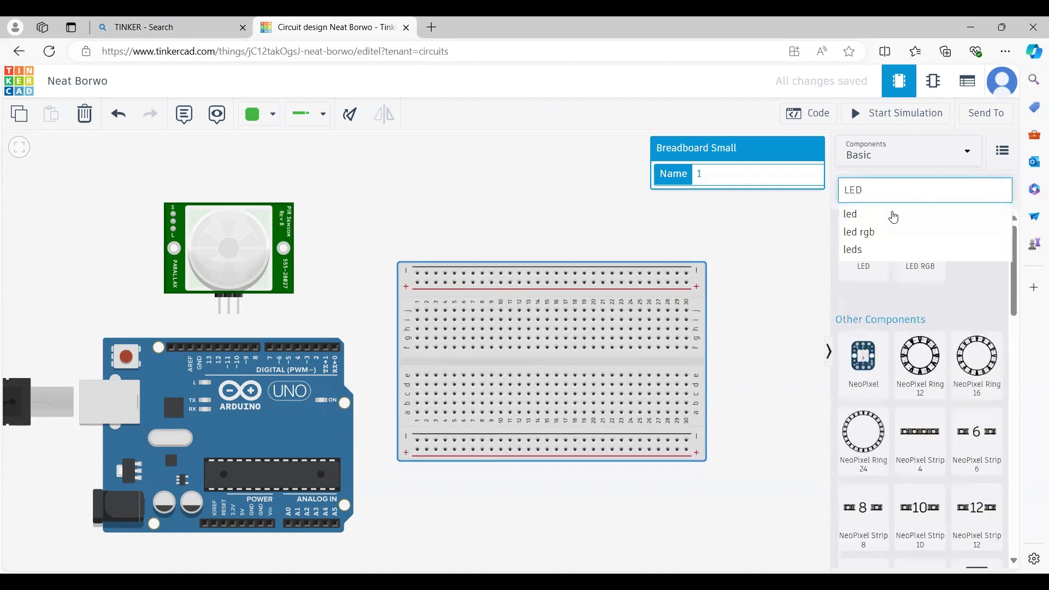
{"action": "left_click_drag", "start_coordinate": [875, 281], "coordinate": [541, 334]}
{"action": "left_click", "coordinate": [828, 279]}
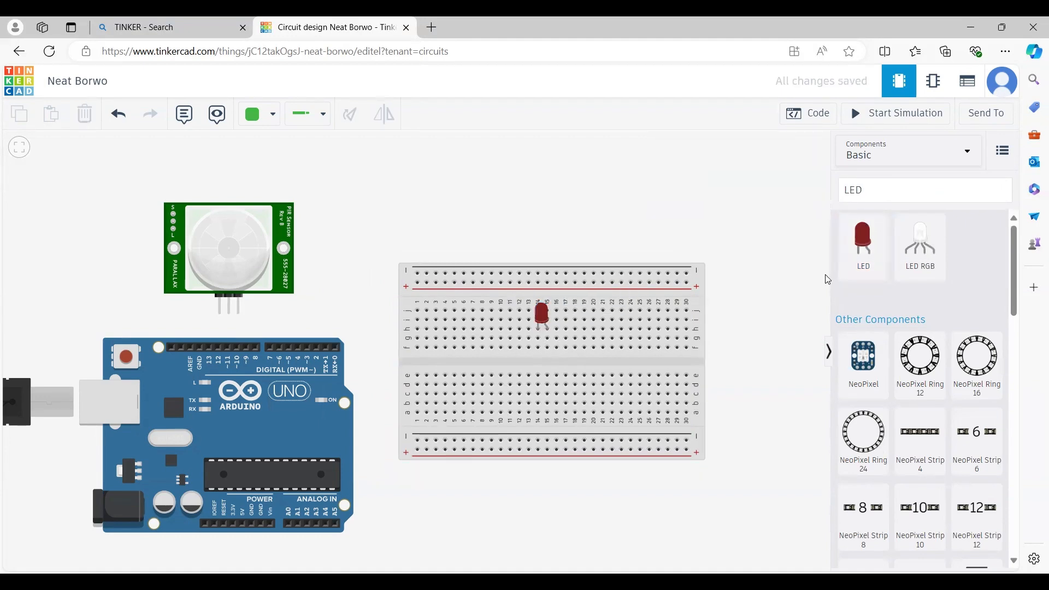
- Search for 'RE' and add a resistor to the workplane
{"action": "left_click", "coordinate": [928, 184]}
{"action": "key", "text": "BackSpace"}
{"action": "key", "text": "BackSpace"}
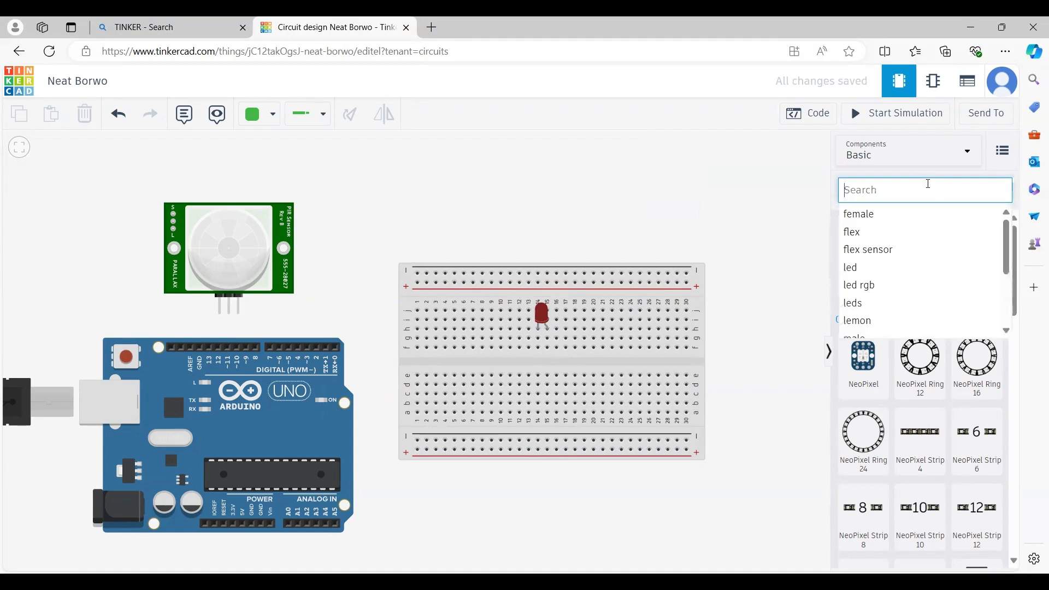
{"action": "type", "text": "RE"}
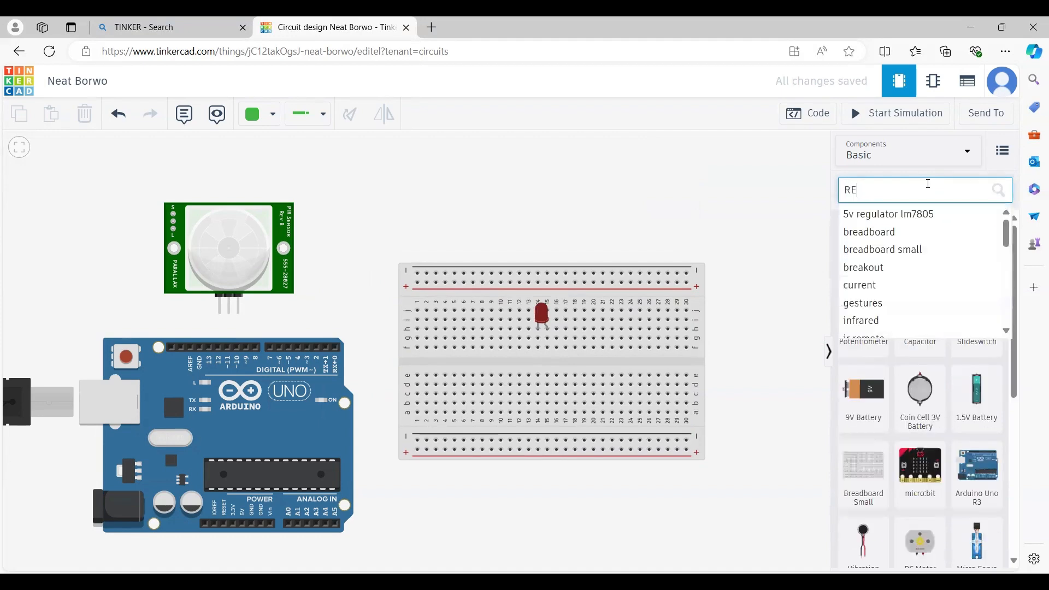
{"action": "left_click", "coordinate": [793, 242]}
{"action": "left_click", "coordinate": [858, 255]}
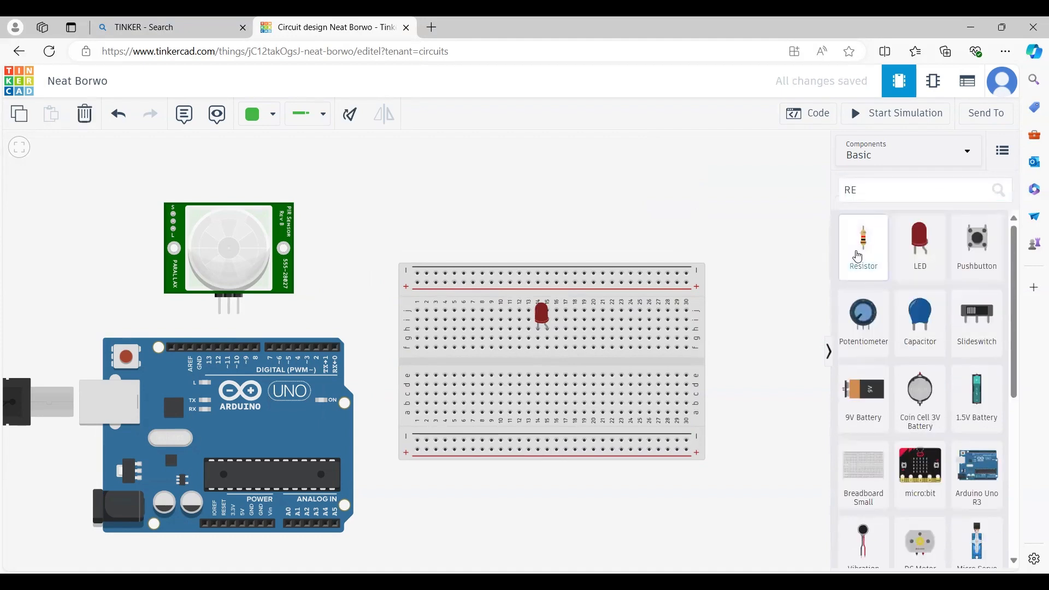
{"action": "left_click_drag", "start_coordinate": [858, 256], "coordinate": [719, 223]}
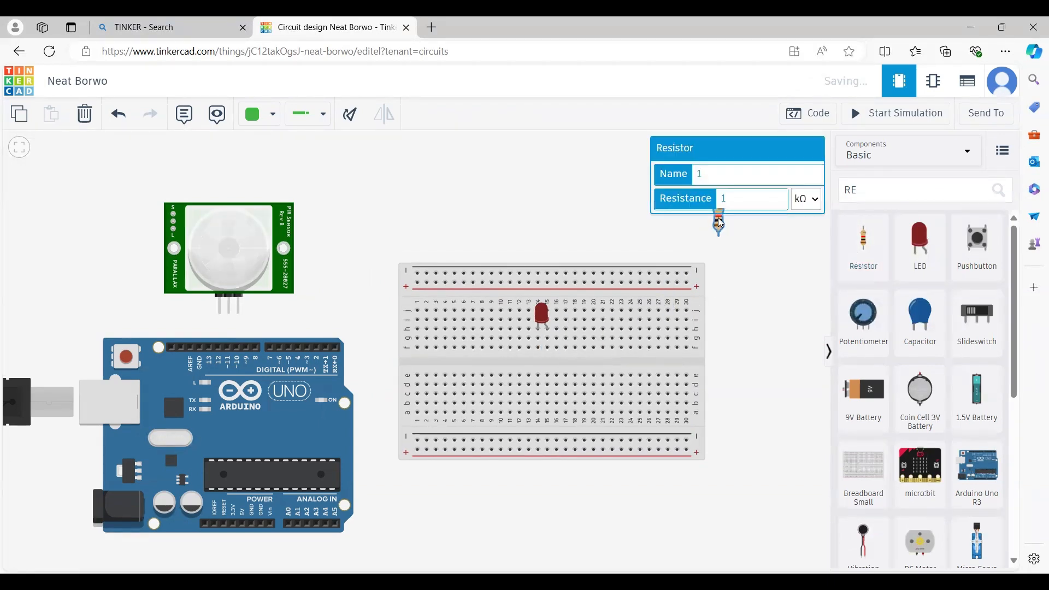
{"action": "left_click", "coordinate": [751, 283]}
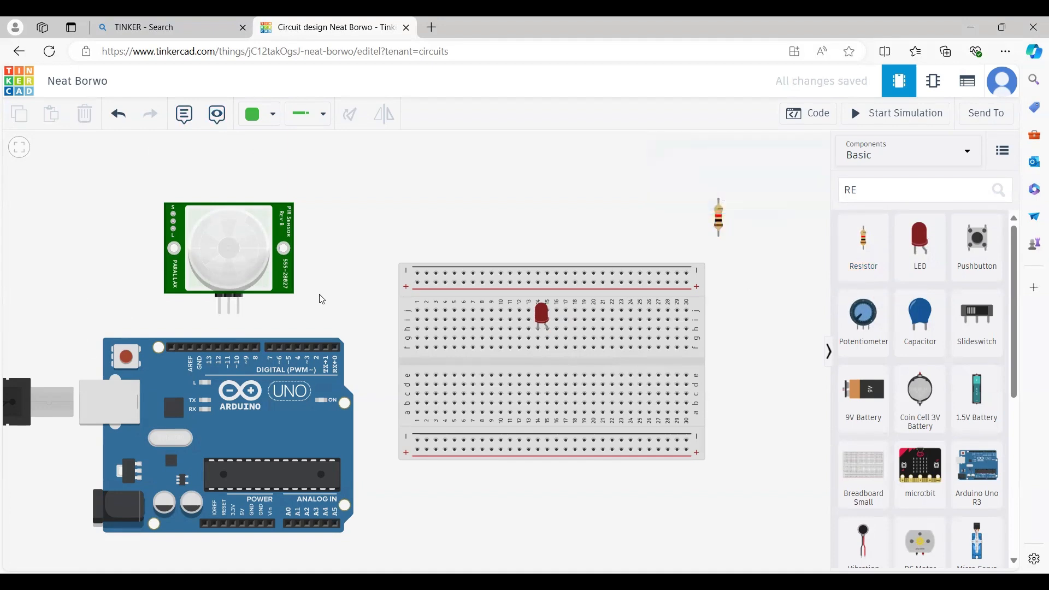
- Wire the PIR sensor's ground pin to the Arduino GND pin with a black wire
{"action": "left_click", "coordinate": [239, 314]}
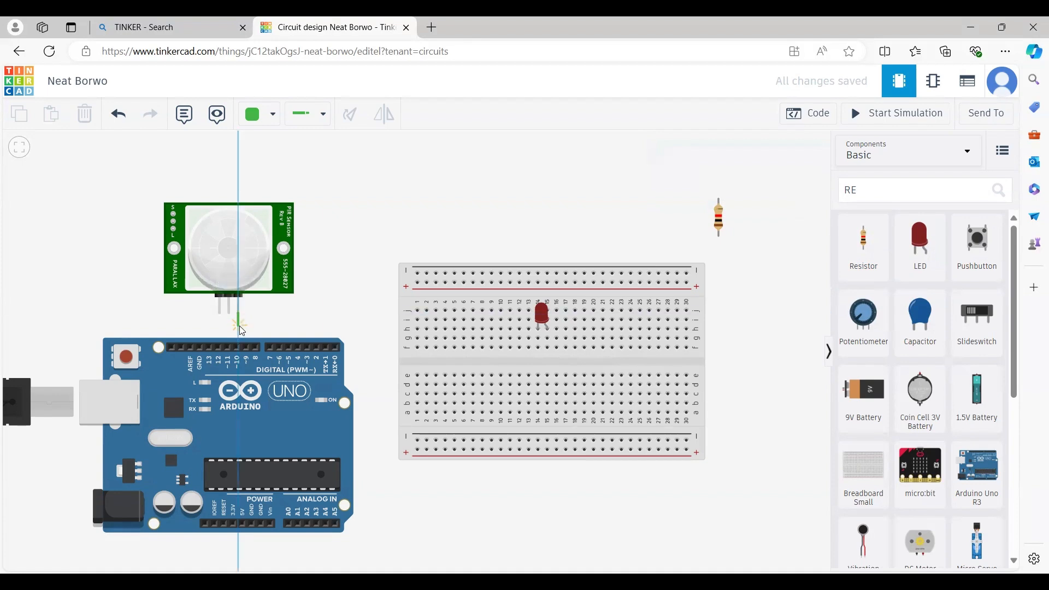
{"action": "left_click", "coordinate": [240, 326]}
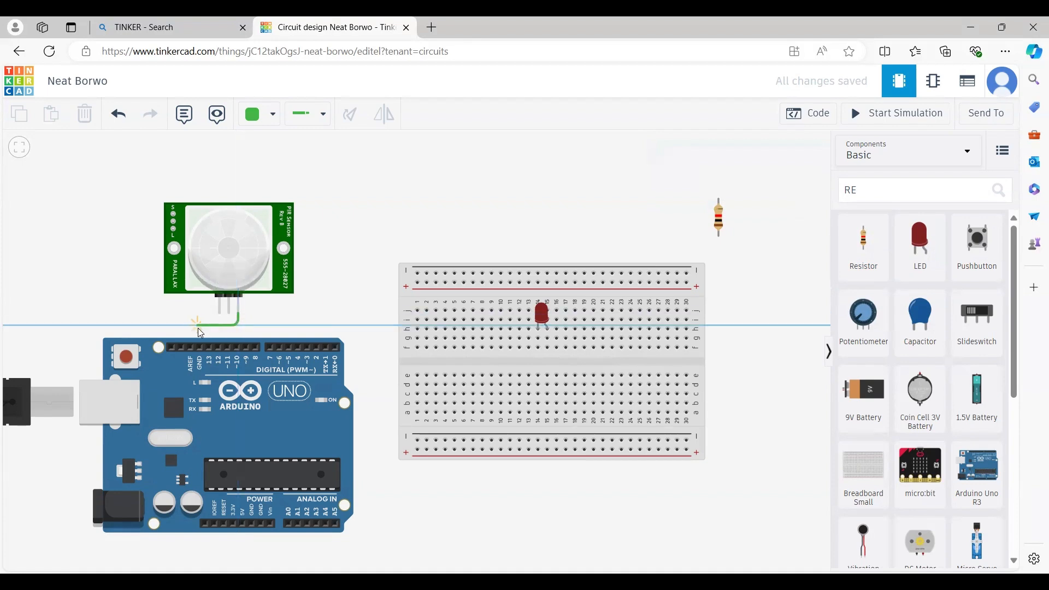
{"action": "left_click", "coordinate": [199, 346]}
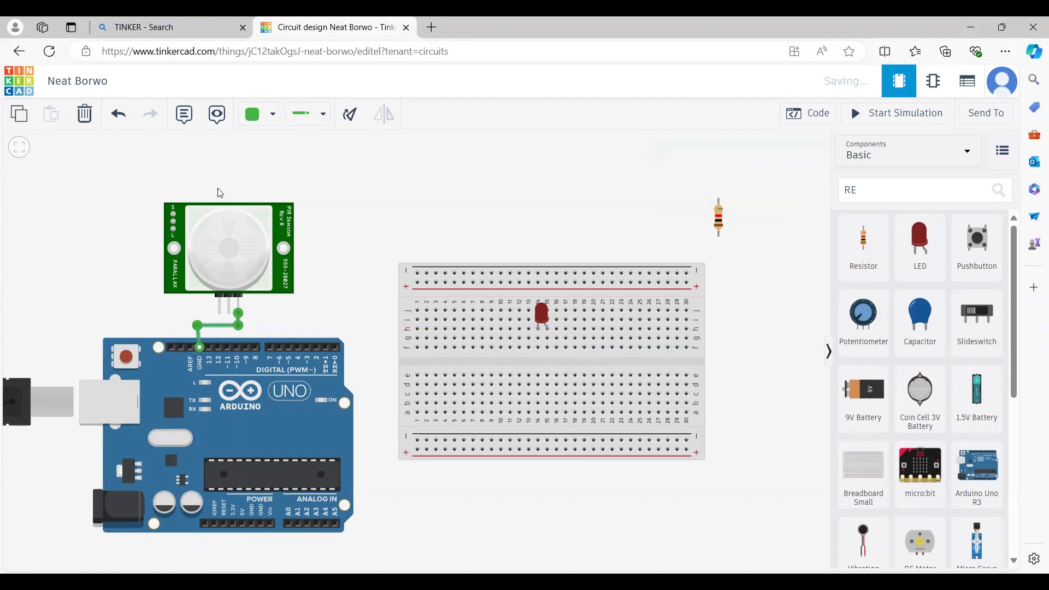
{"action": "left_click", "coordinate": [269, 113]}
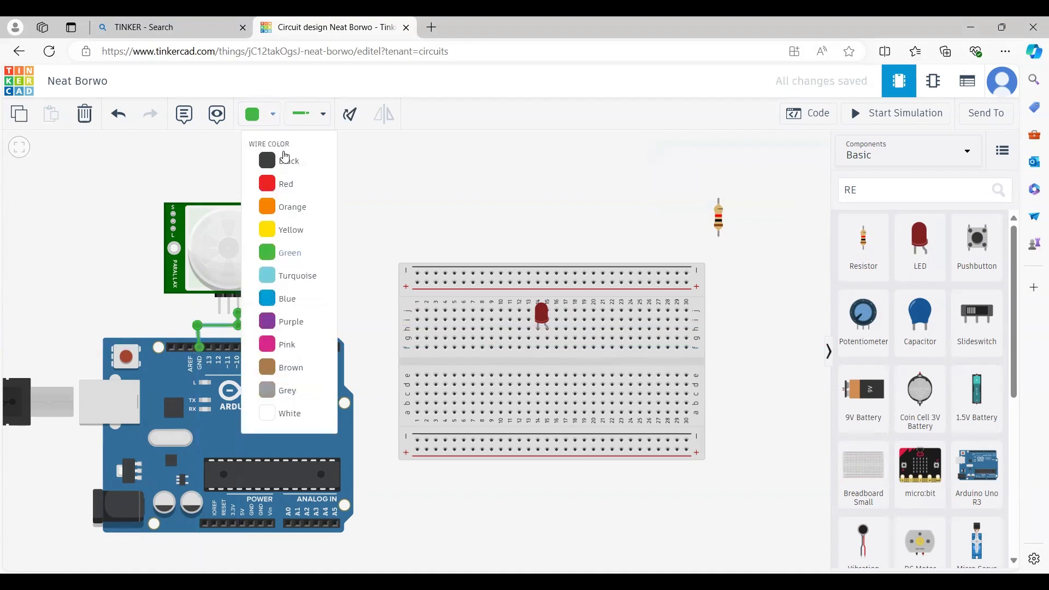
{"action": "left_click", "coordinate": [288, 163]}
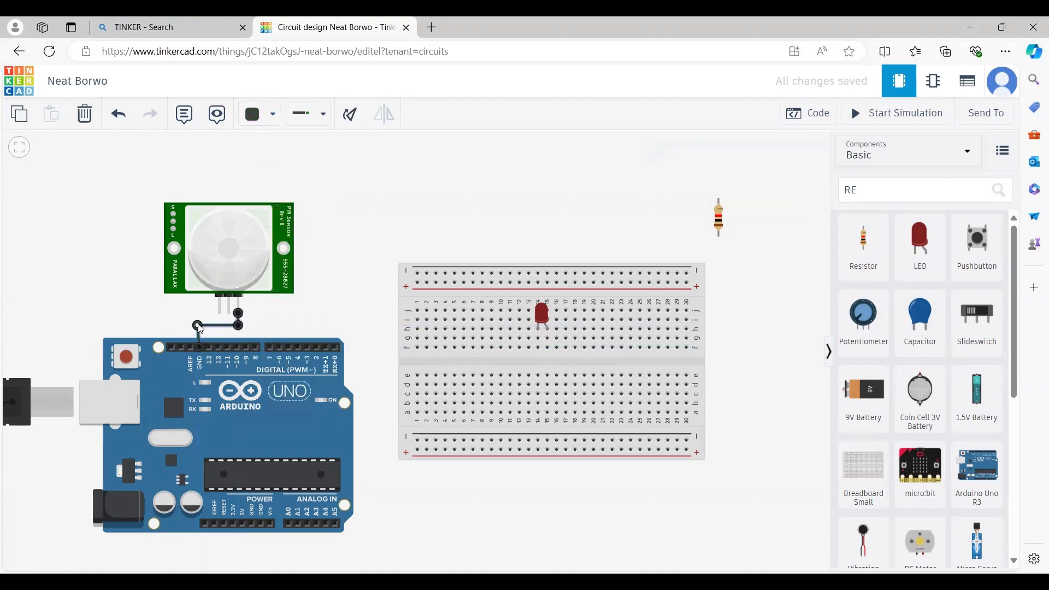
{"action": "left_click_drag", "start_coordinate": [199, 326], "coordinate": [199, 326]}
{"action": "left_click", "coordinate": [297, 313]}
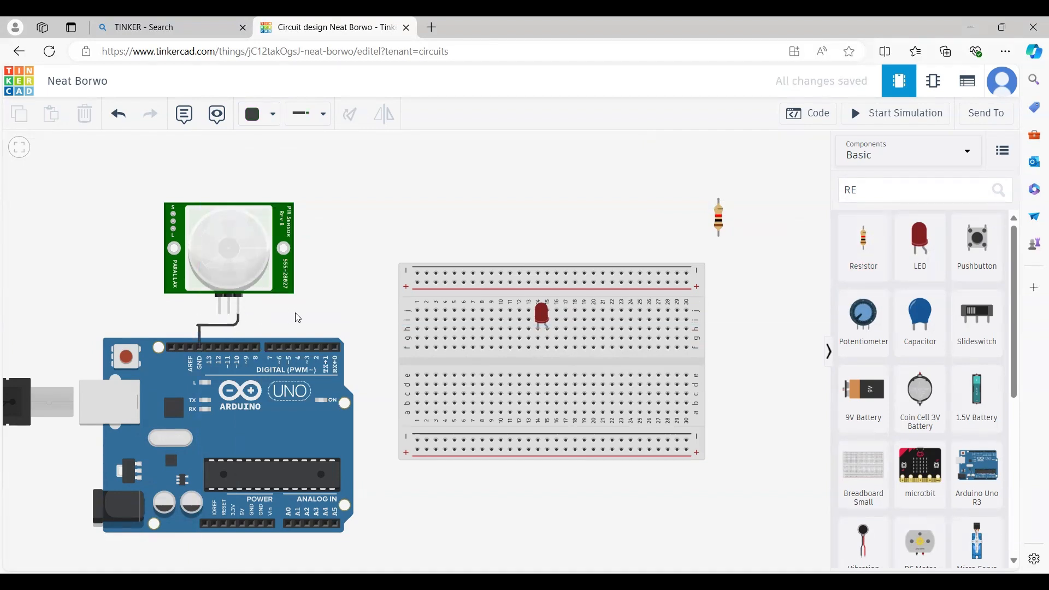
- Route a wire from the PIR power pin around below the Arduino to the 5V pin
{"action": "left_click", "coordinate": [230, 316]}
{"action": "left_click", "coordinate": [374, 313]}
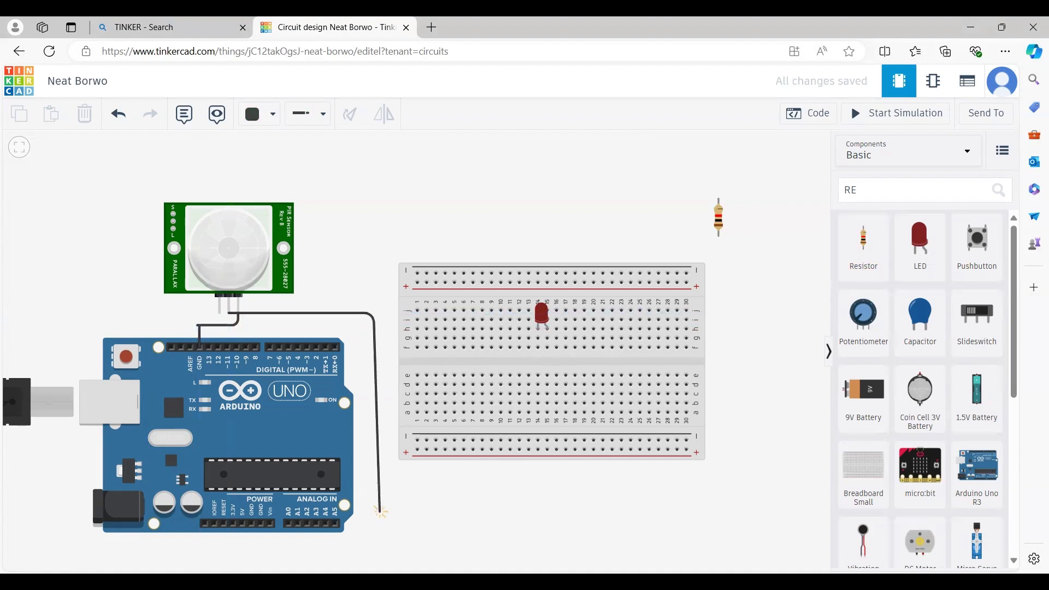
{"action": "left_click", "coordinate": [374, 541]}
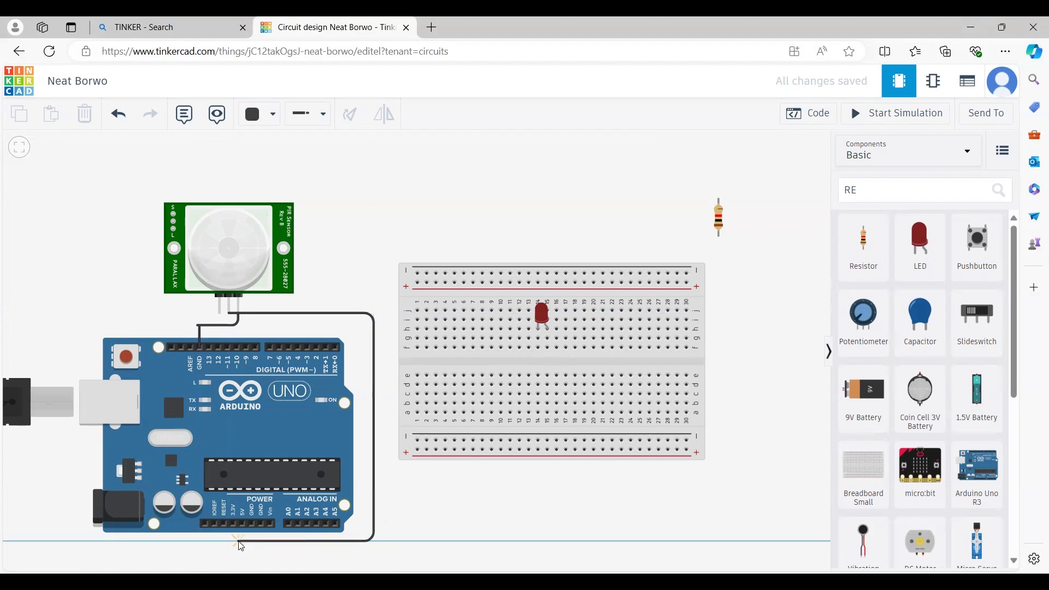
{"action": "left_click", "coordinate": [238, 541]}
{"action": "left_click", "coordinate": [242, 522]}
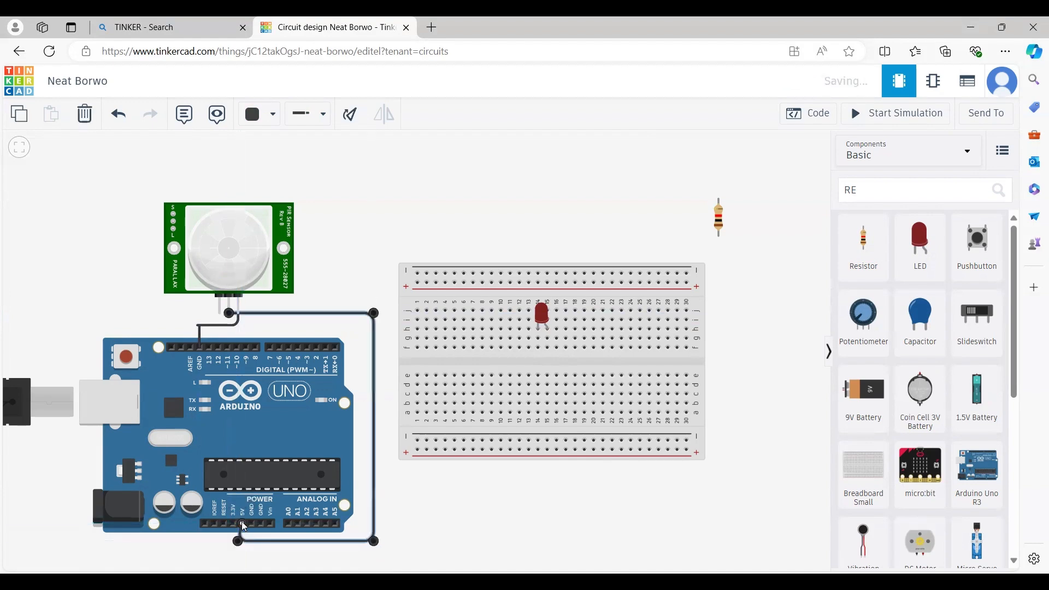
{"action": "left_click", "coordinate": [271, 114]}
- Make the sensor power wire red and draw a wire from the bottom + rail to 5V
{"action": "left_click", "coordinate": [284, 186]}
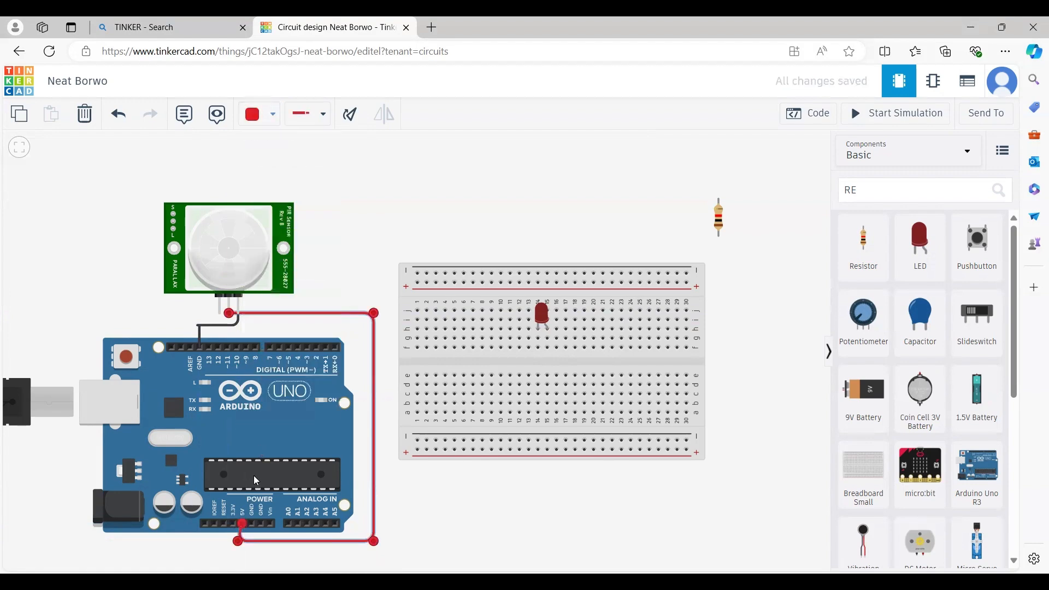
{"action": "left_click_drag", "start_coordinate": [240, 539], "coordinate": [242, 541]}
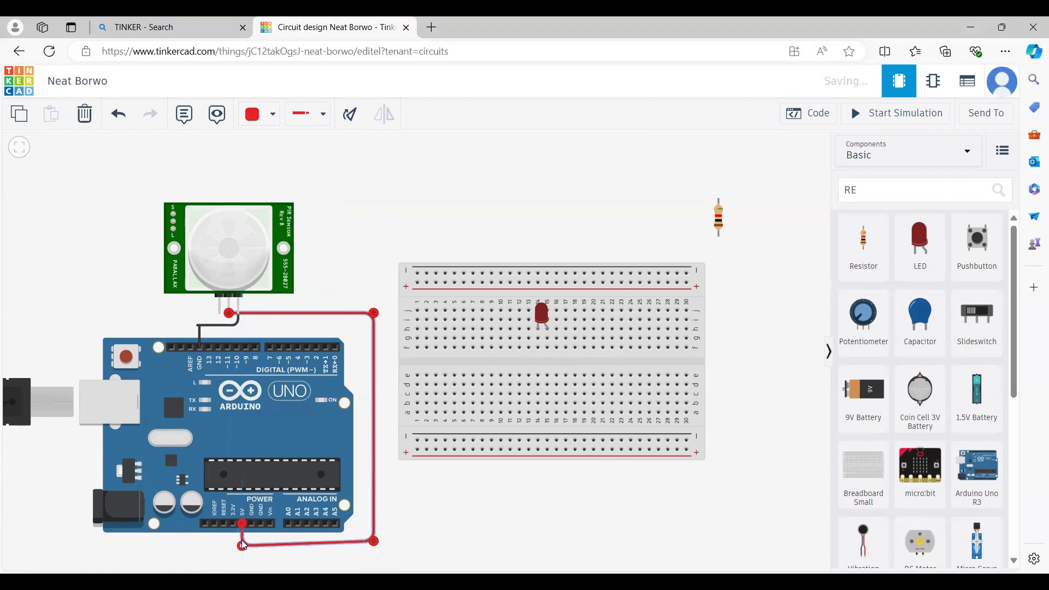
{"action": "left_click", "coordinate": [418, 451]}
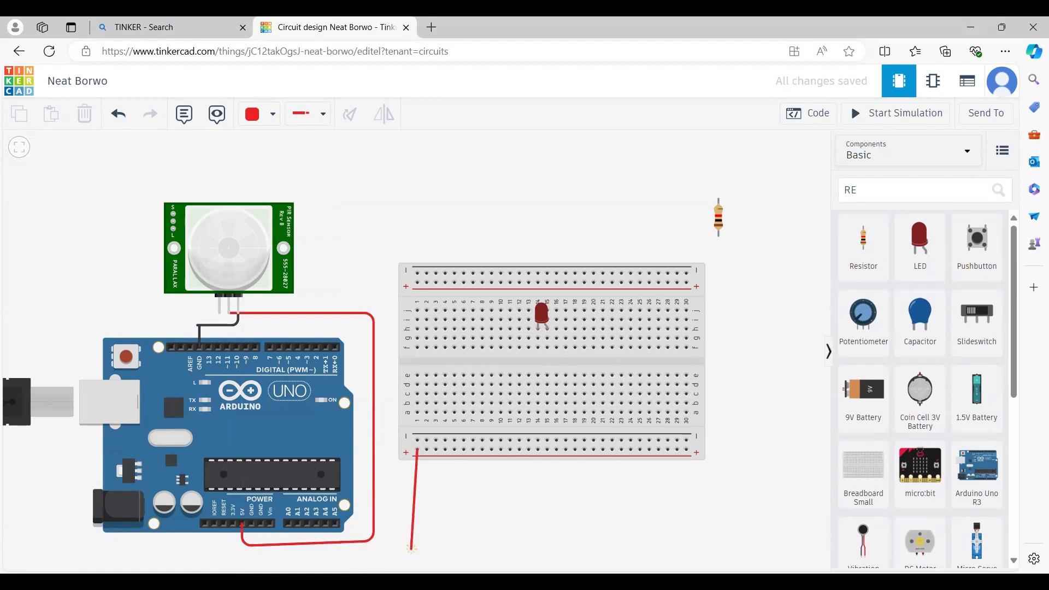
{"action": "left_click", "coordinate": [416, 553]}
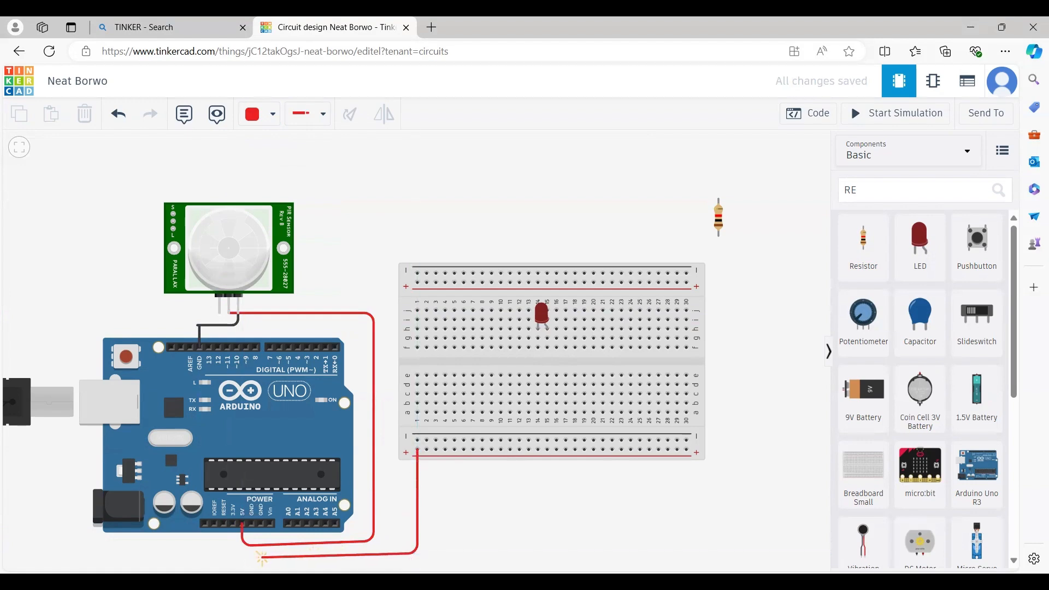
{"action": "left_click", "coordinate": [243, 553]}
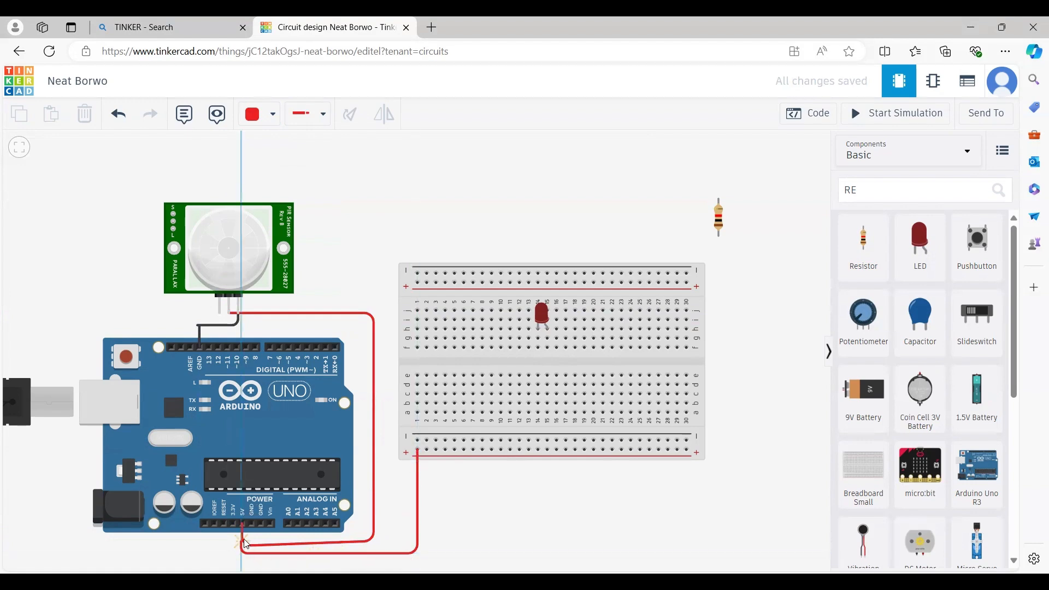
{"action": "left_click", "coordinate": [243, 525]}
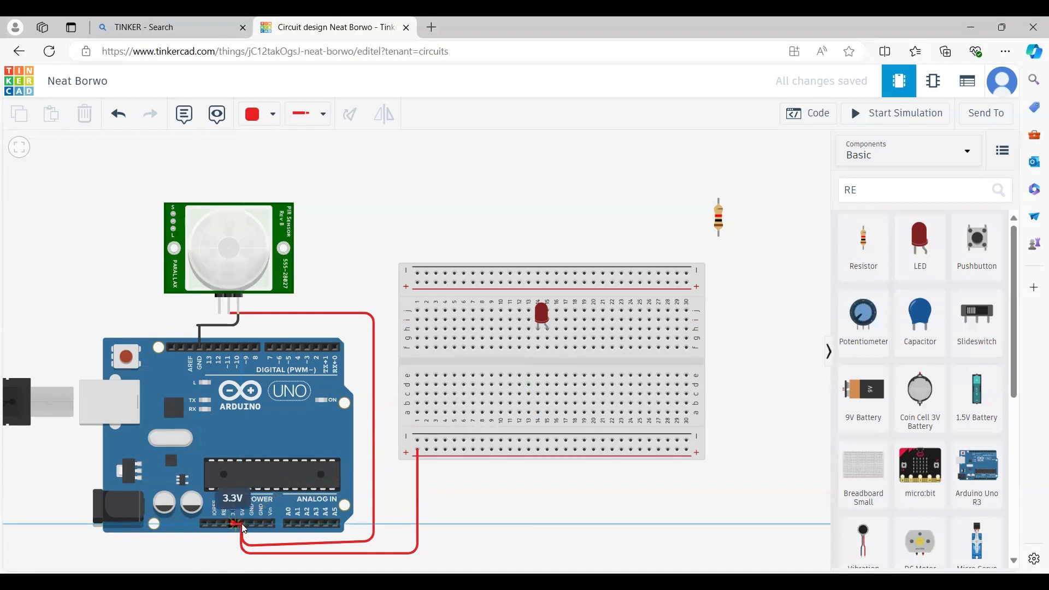
- Undo and redraw the bottom + rail wire so it ends on the 5V pin
{"action": "left_click", "coordinate": [119, 115]}
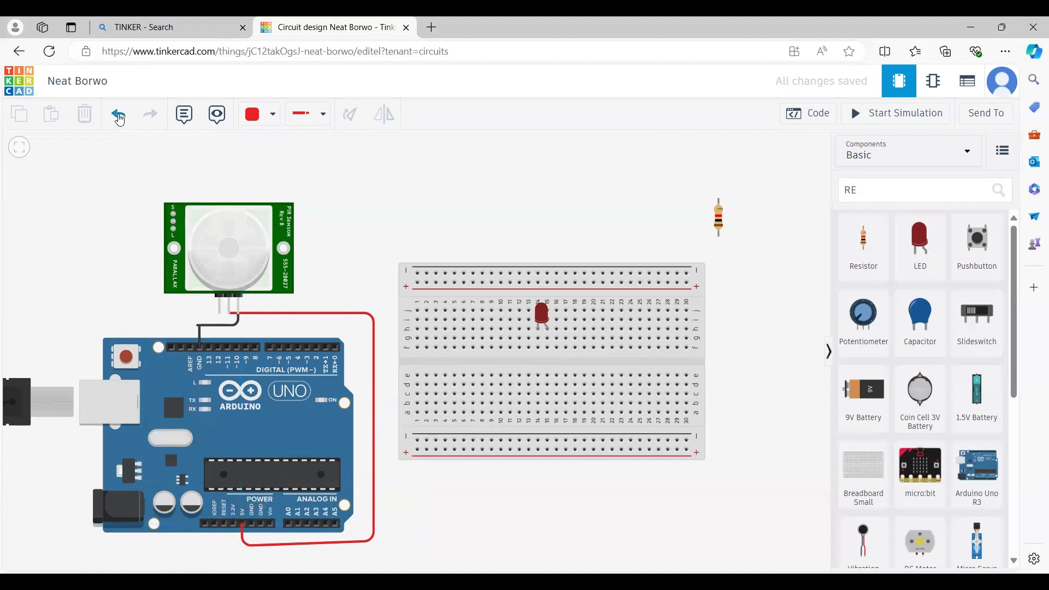
{"action": "left_click", "coordinate": [417, 451]}
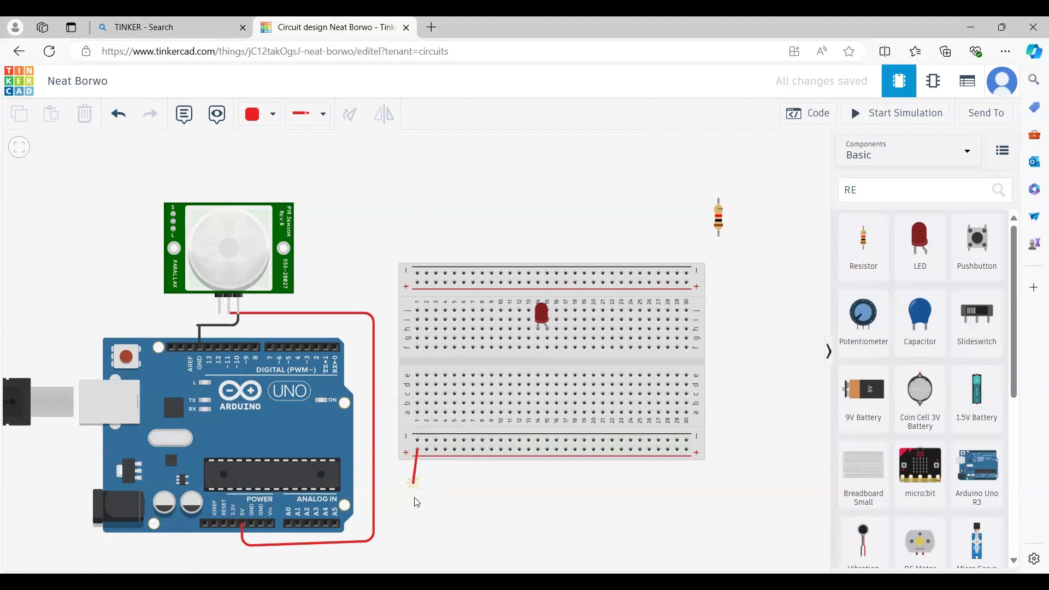
{"action": "left_click", "coordinate": [418, 535]}
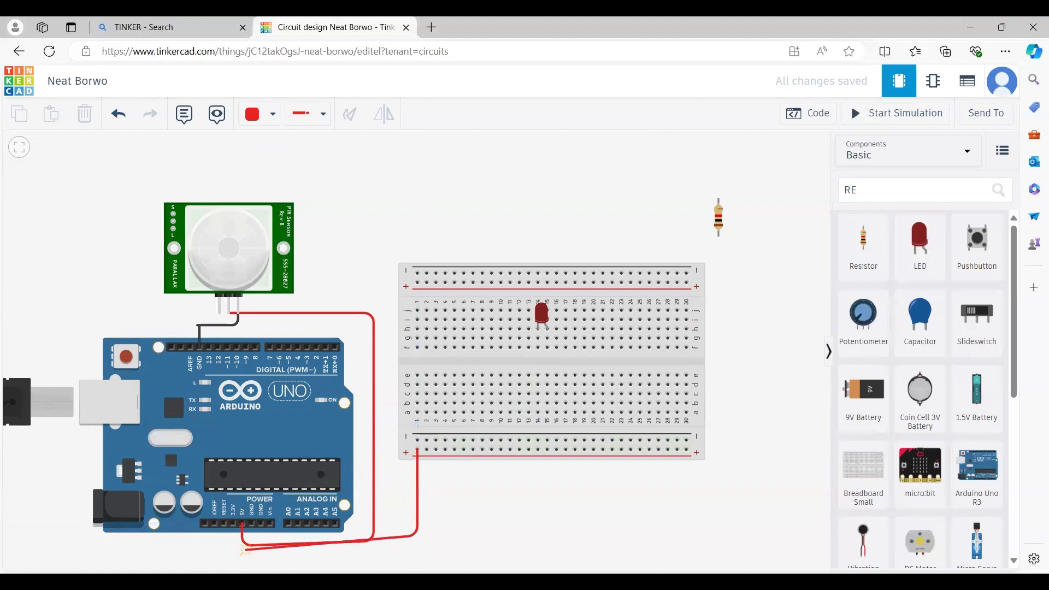
{"action": "left_click", "coordinate": [242, 525]}
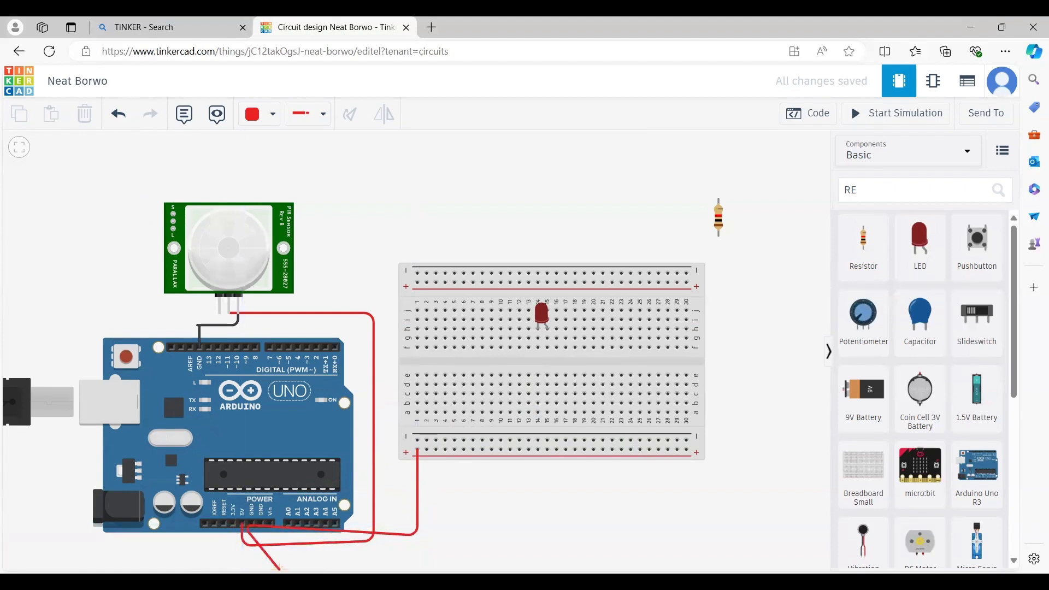
{"action": "left_click", "coordinate": [242, 521]}
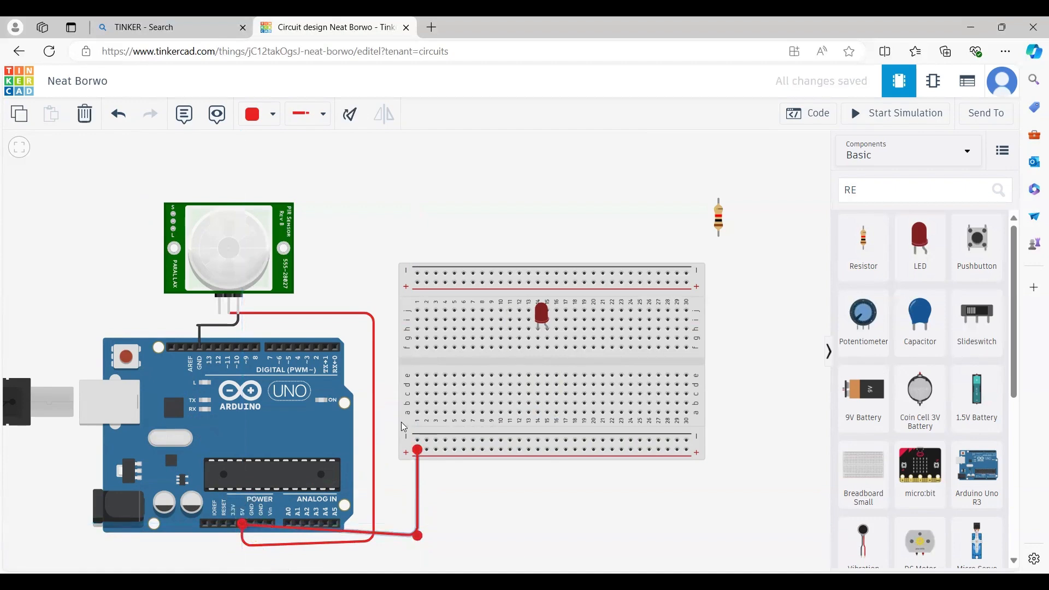
- Run a black wire with two bends from the bottom negative rail to an Arduino GND pin
{"action": "left_click", "coordinate": [418, 441]}
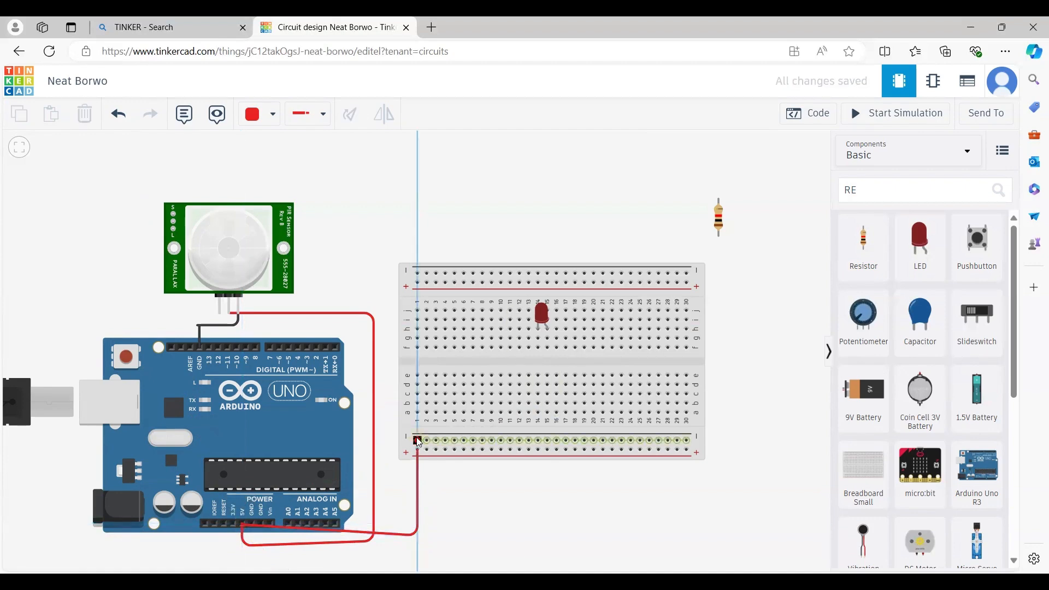
{"action": "left_click", "coordinate": [386, 441]}
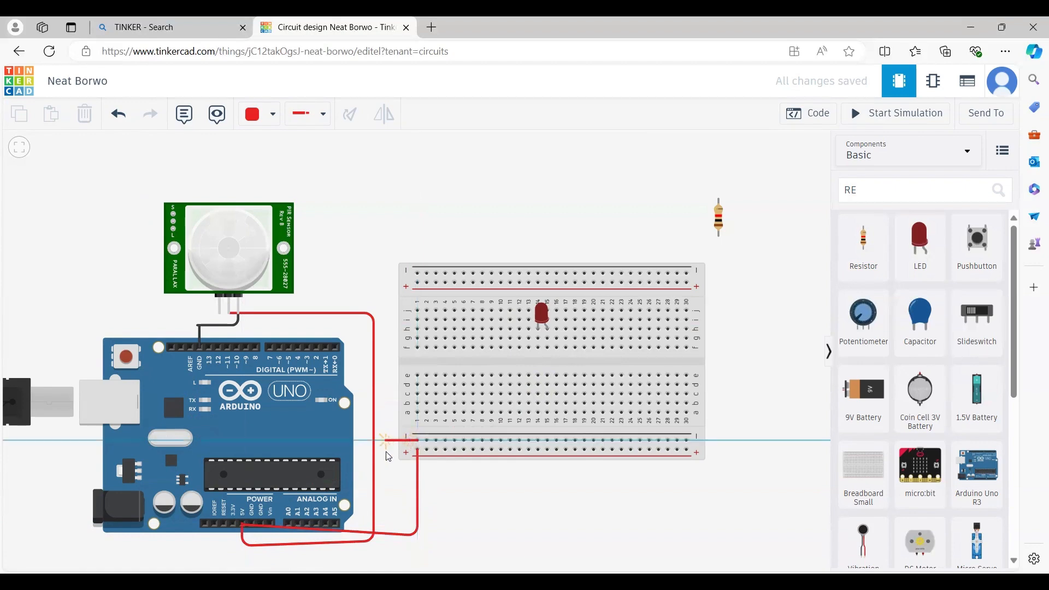
{"action": "left_click", "coordinate": [386, 548]}
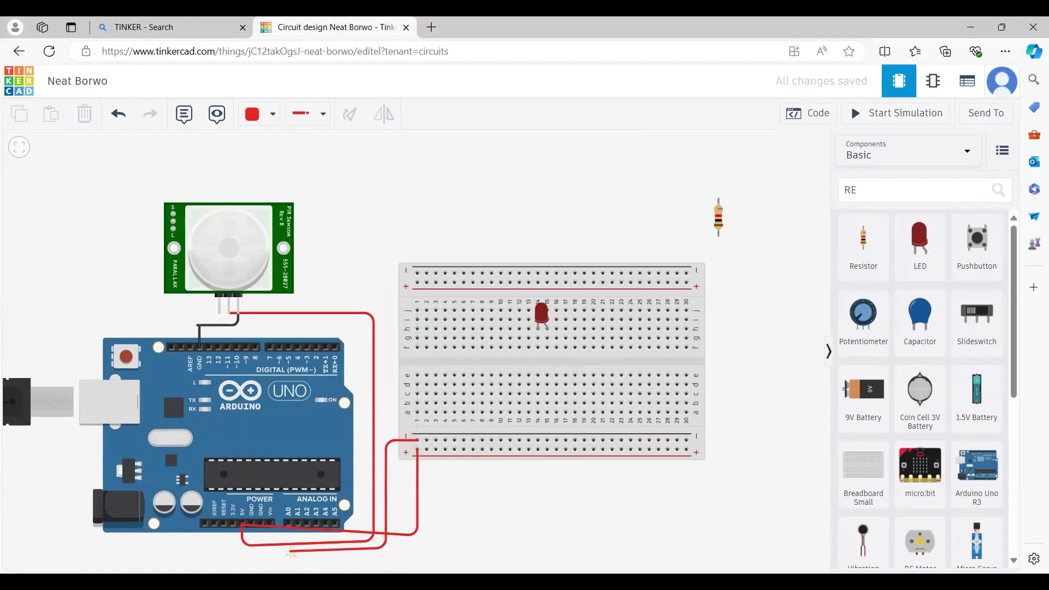
{"action": "left_click", "coordinate": [252, 521]}
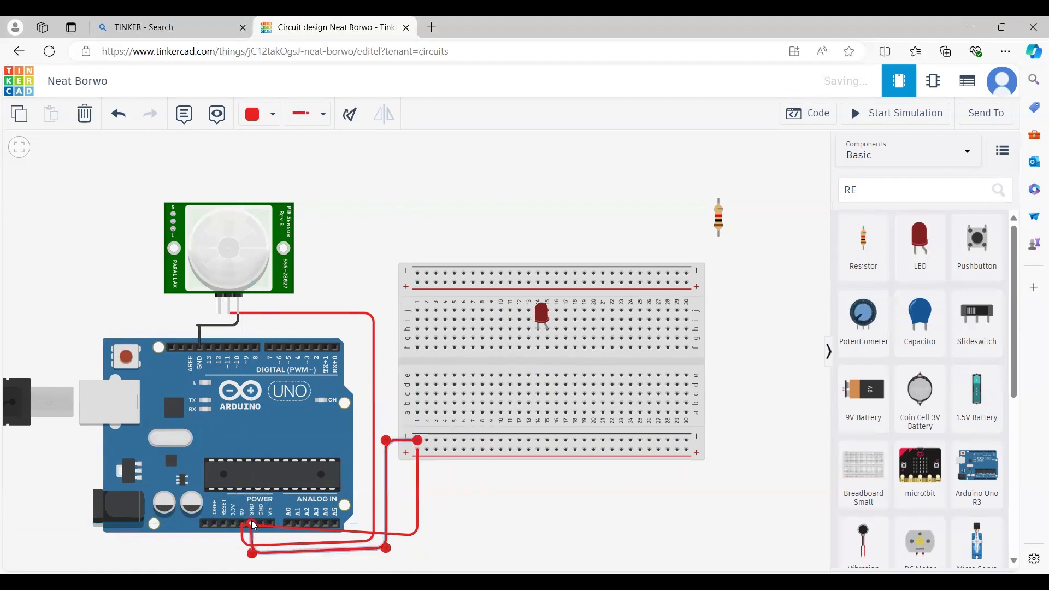
{"action": "left_click", "coordinate": [272, 114]}
{"action": "left_click", "coordinate": [282, 161]}
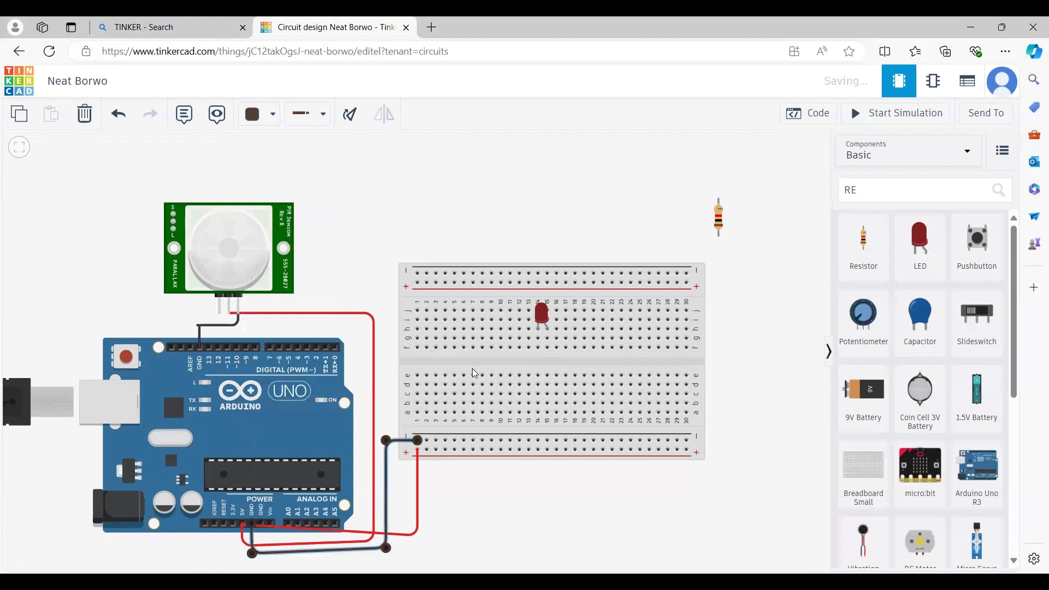
{"action": "left_click", "coordinate": [464, 530]}
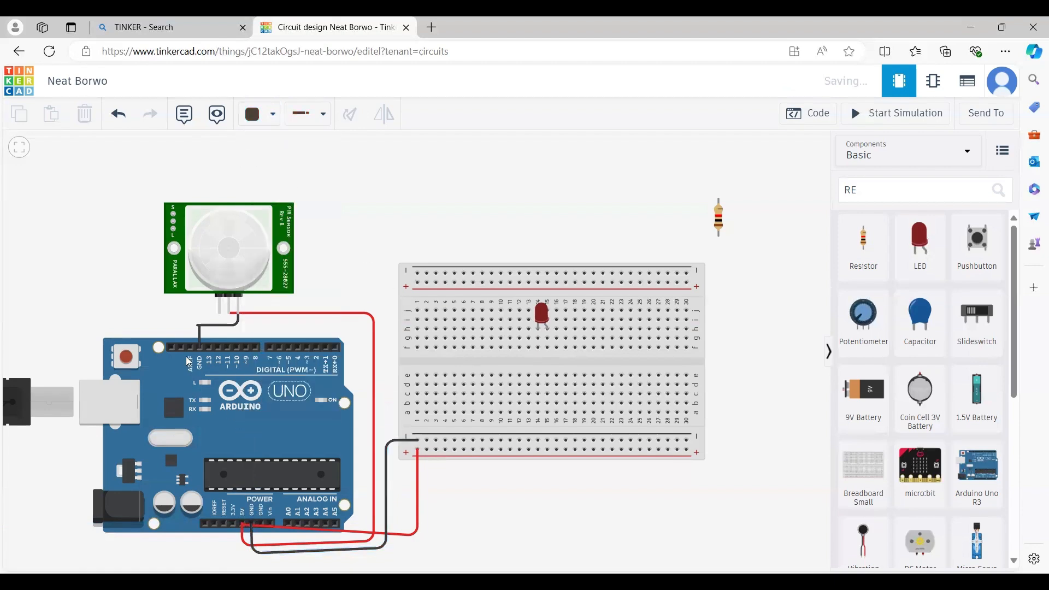
- Connect the PIR Signal pin to Arduino digital pin D2 with a green wire
{"action": "left_click", "coordinate": [219, 316]}
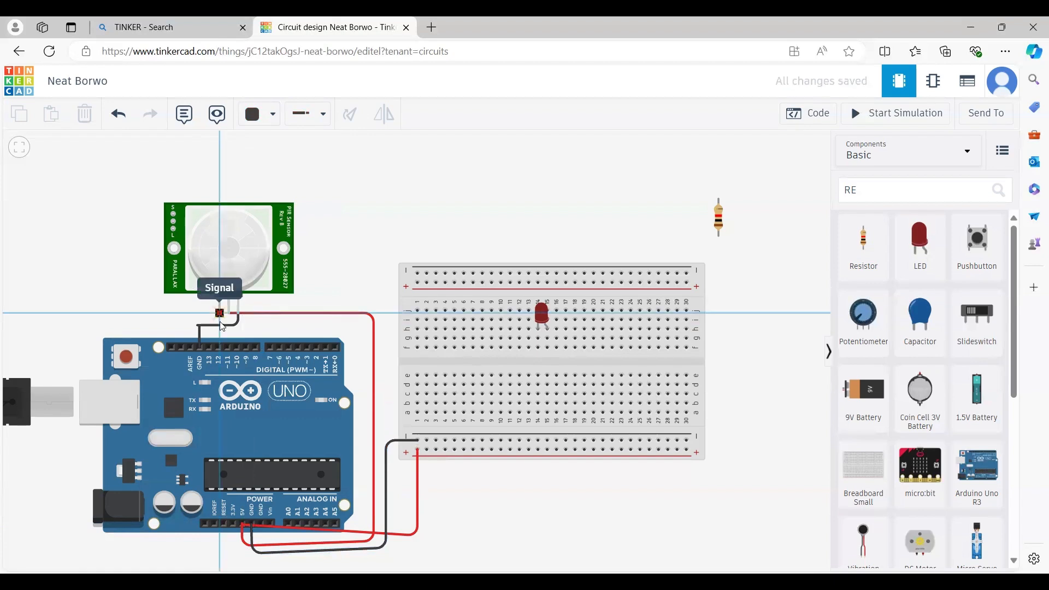
{"action": "left_click", "coordinate": [221, 335]}
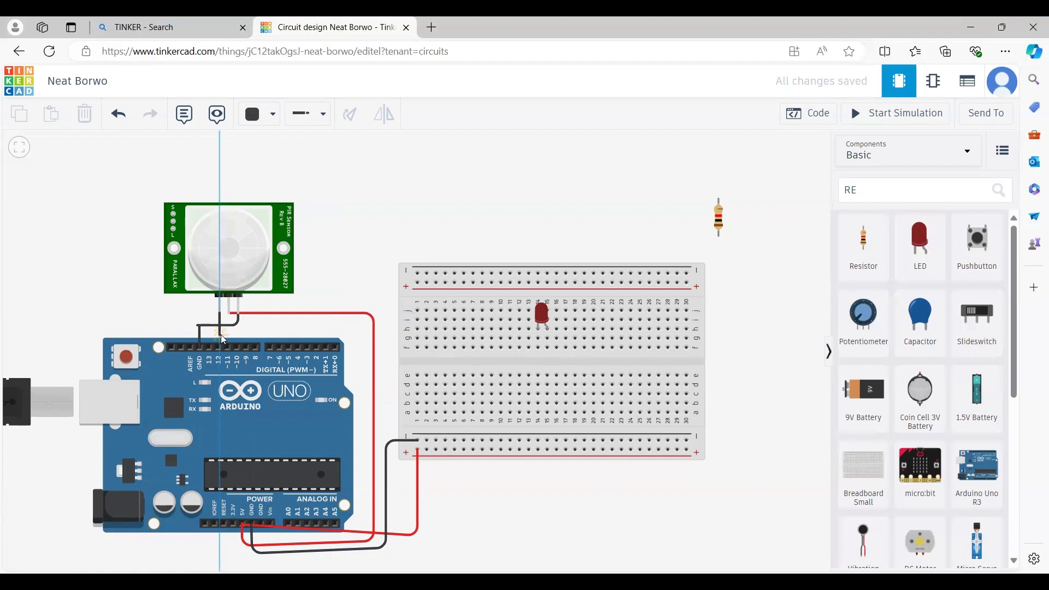
{"action": "left_click", "coordinate": [317, 334]}
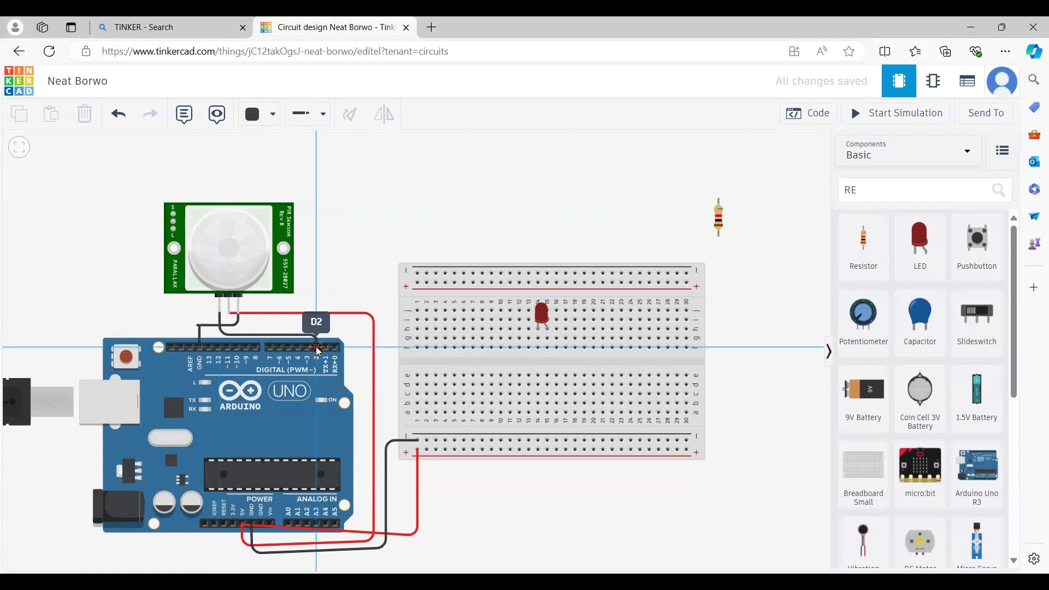
{"action": "left_click", "coordinate": [318, 348]}
{"action": "left_click", "coordinate": [274, 117]}
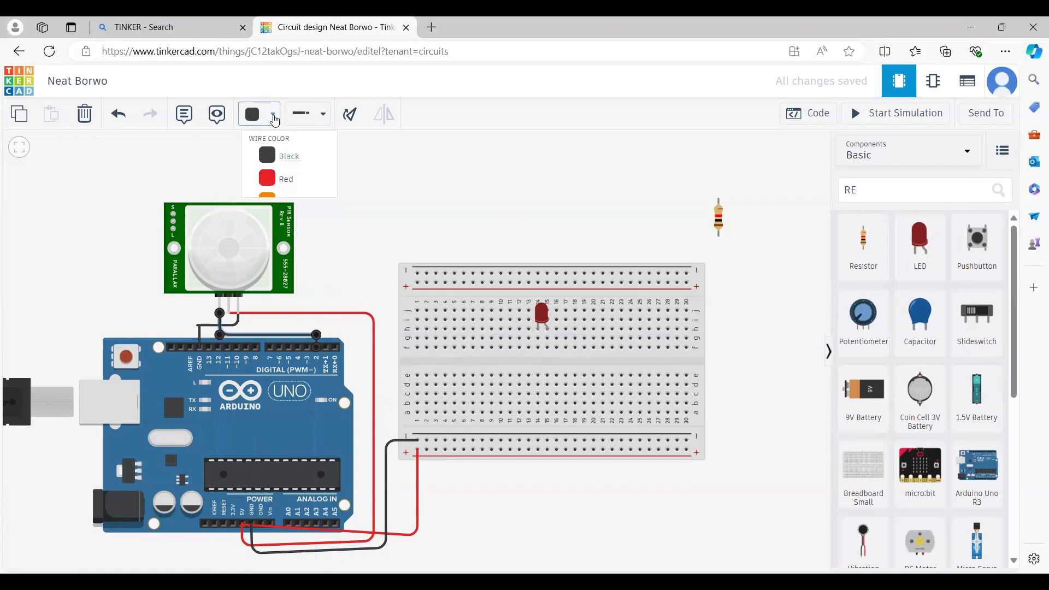
{"action": "left_click", "coordinate": [283, 256]}
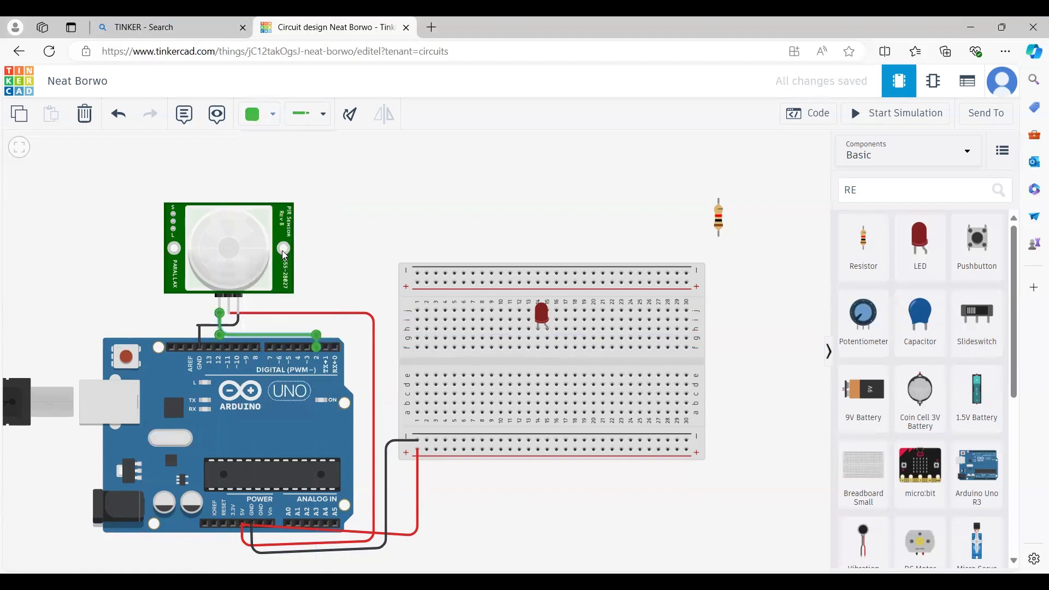
{"action": "left_click", "coordinate": [374, 244]}
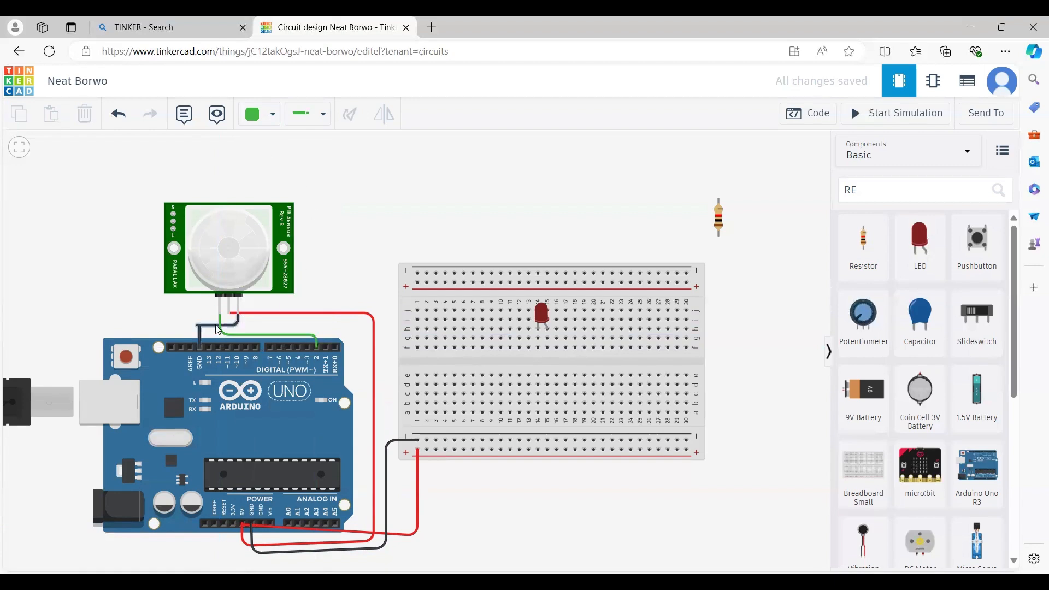
- Wire the LED's cathode to the bottom negative rail in black
{"action": "left_click", "coordinate": [538, 329]}
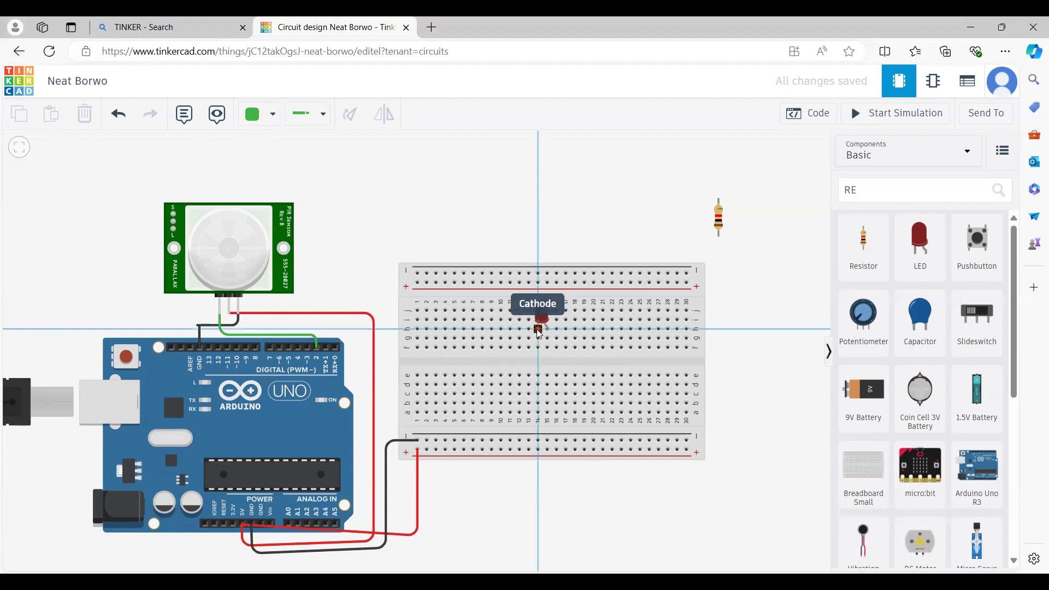
{"action": "left_click", "coordinate": [539, 440]}
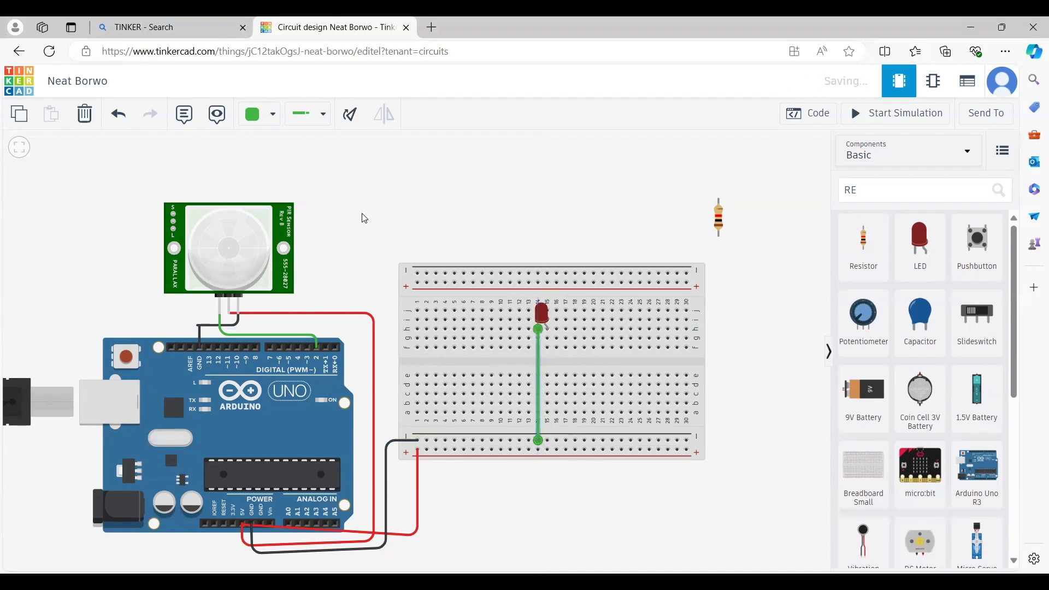
{"action": "left_click", "coordinate": [277, 118]}
{"action": "left_click", "coordinate": [288, 159]}
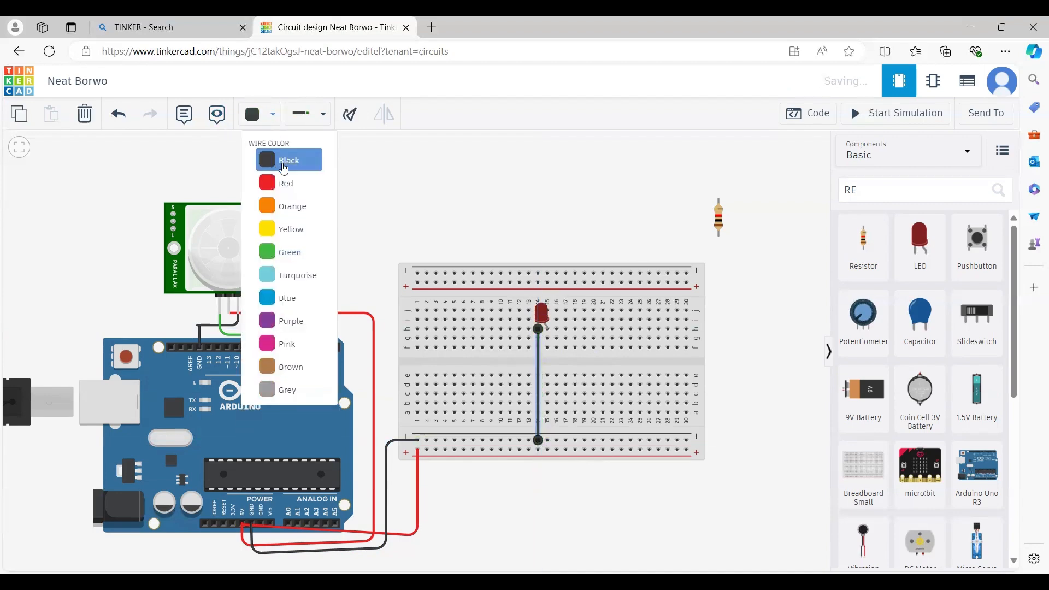
- Put the resistor beside the LED and wire its terminal to the Arduino header in green
{"action": "left_click", "coordinate": [720, 221]}
{"action": "left_click_drag", "start_coordinate": [720, 220], "coordinate": [548, 349]}
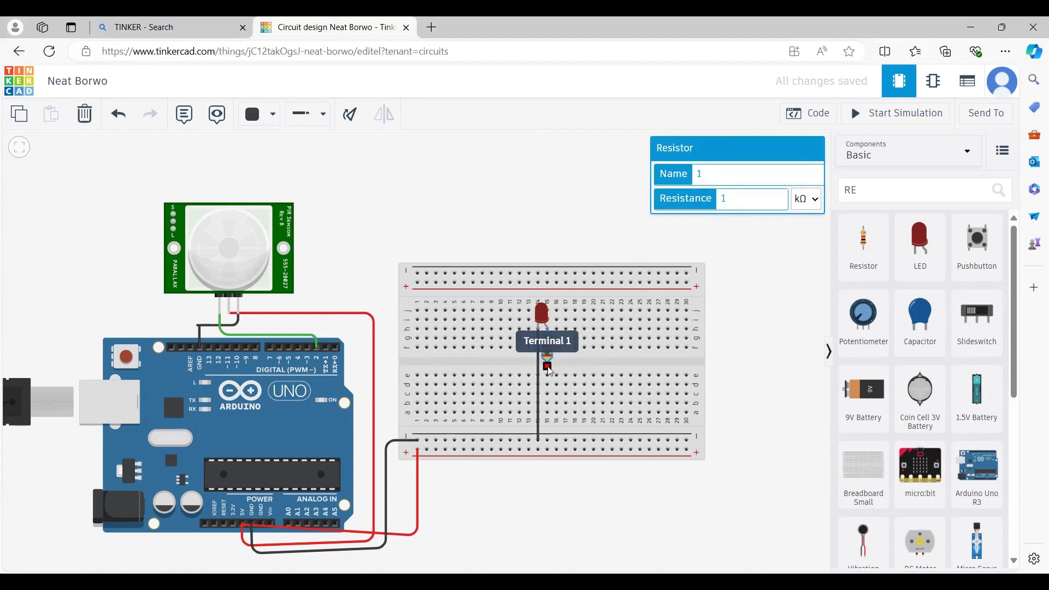
{"action": "left_click", "coordinate": [549, 368]}
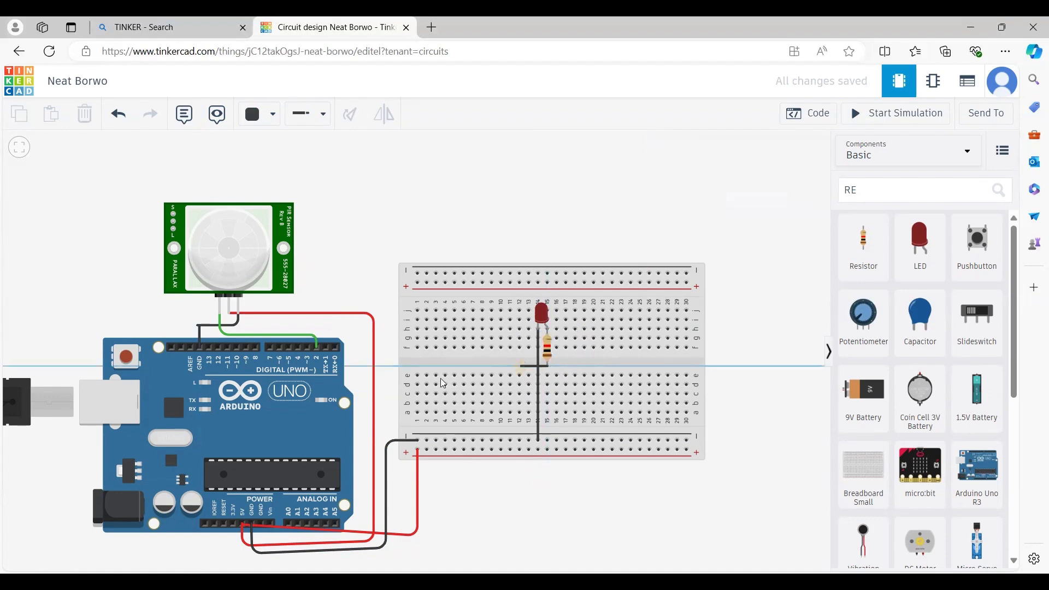
{"action": "left_click", "coordinate": [363, 366]}
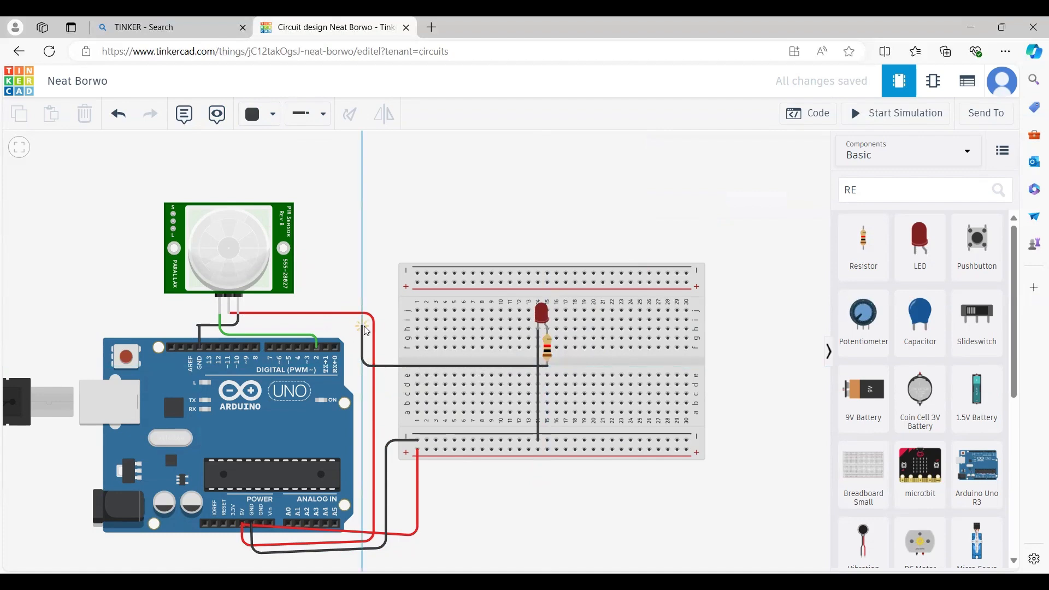
{"action": "left_click", "coordinate": [363, 327]}
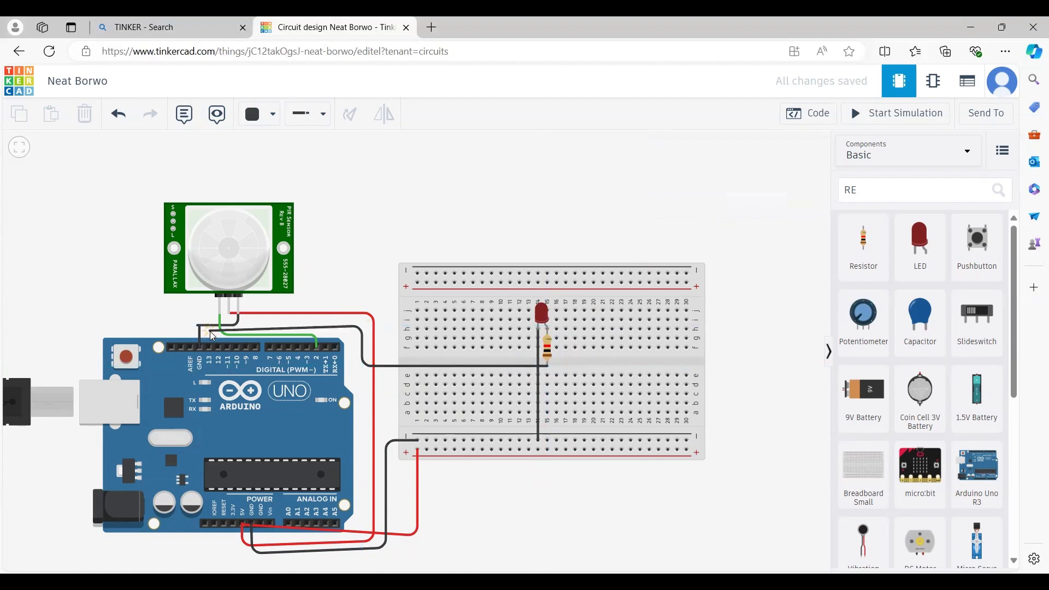
{"action": "left_click", "coordinate": [210, 346]}
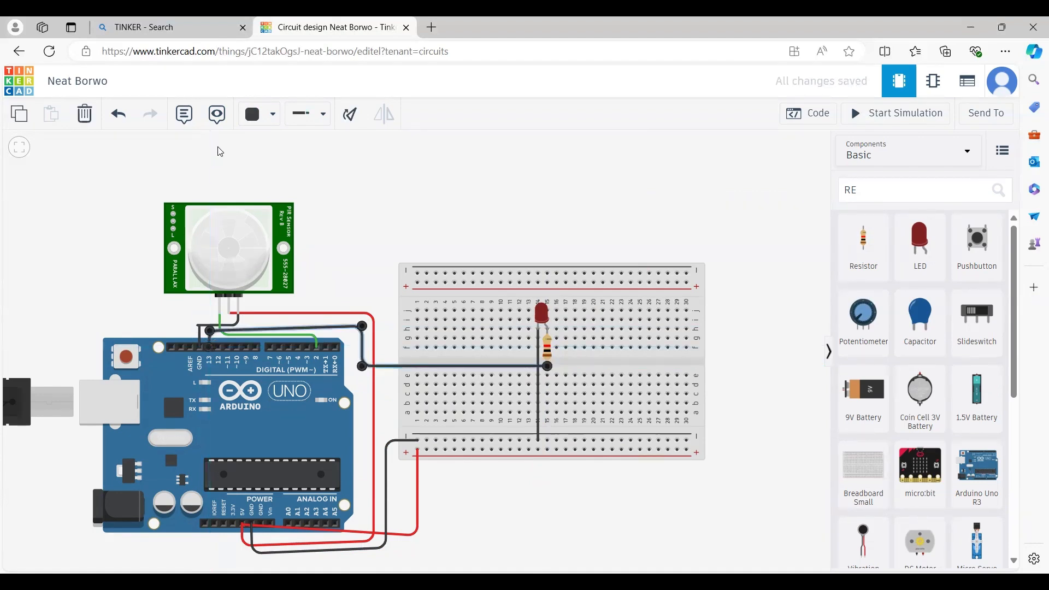
{"action": "left_click", "coordinate": [271, 114]}
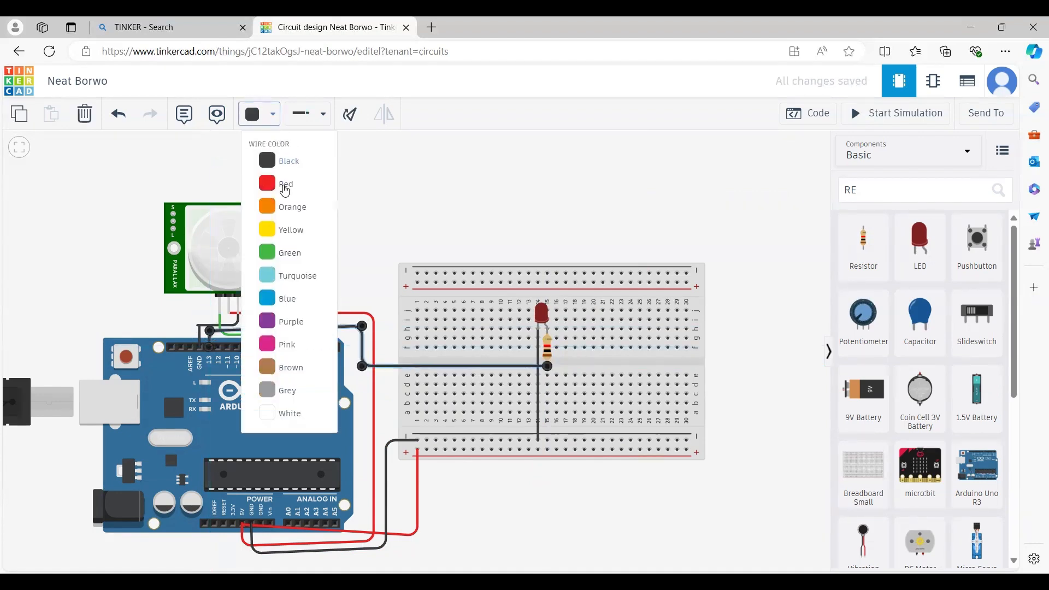
{"action": "left_click", "coordinate": [290, 251]}
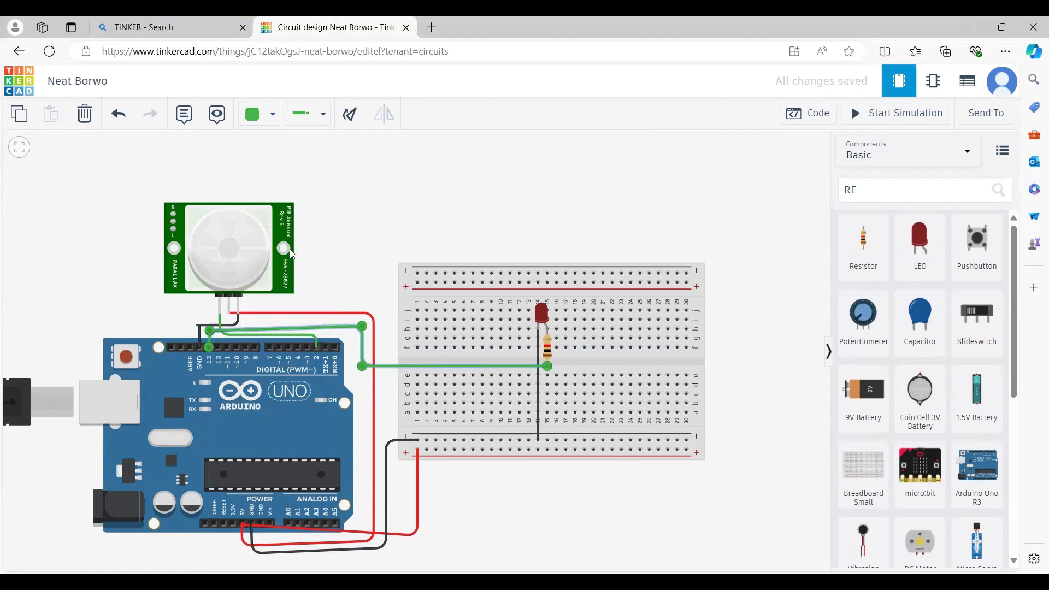
{"action": "left_click", "coordinate": [424, 186]}
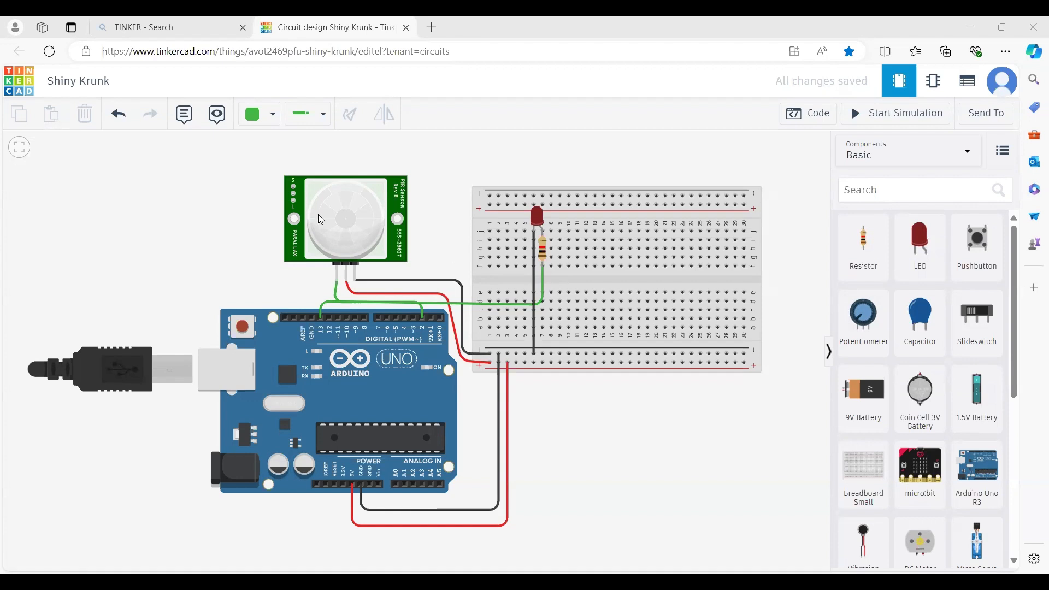
- Rename the project title to 'PIR SENSOR'
{"action": "left_click", "coordinate": [82, 83]}
{"action": "type", "text": "PIR"}
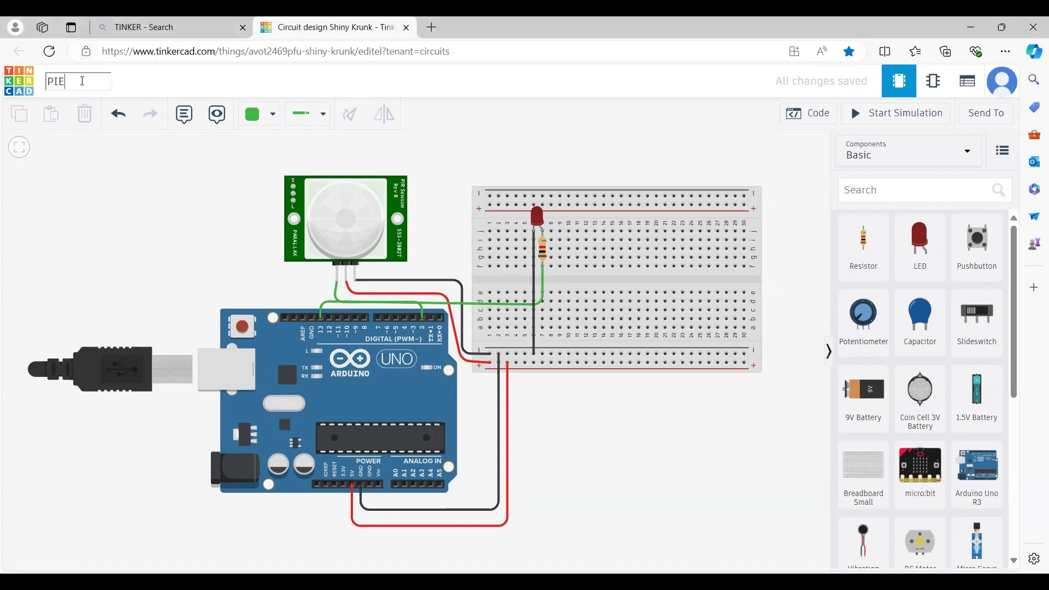
{"action": "type", "text": " SENSOR"}
{"action": "key", "text": "Escape"}
{"action": "left_click", "coordinate": [828, 118]}
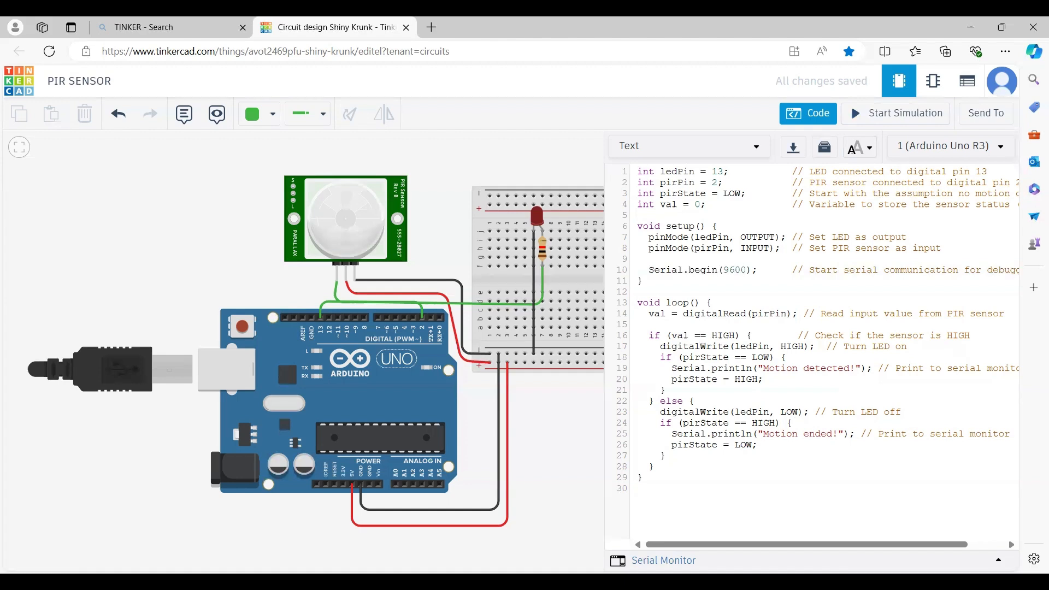
{"action": "left_click", "coordinate": [999, 559]}
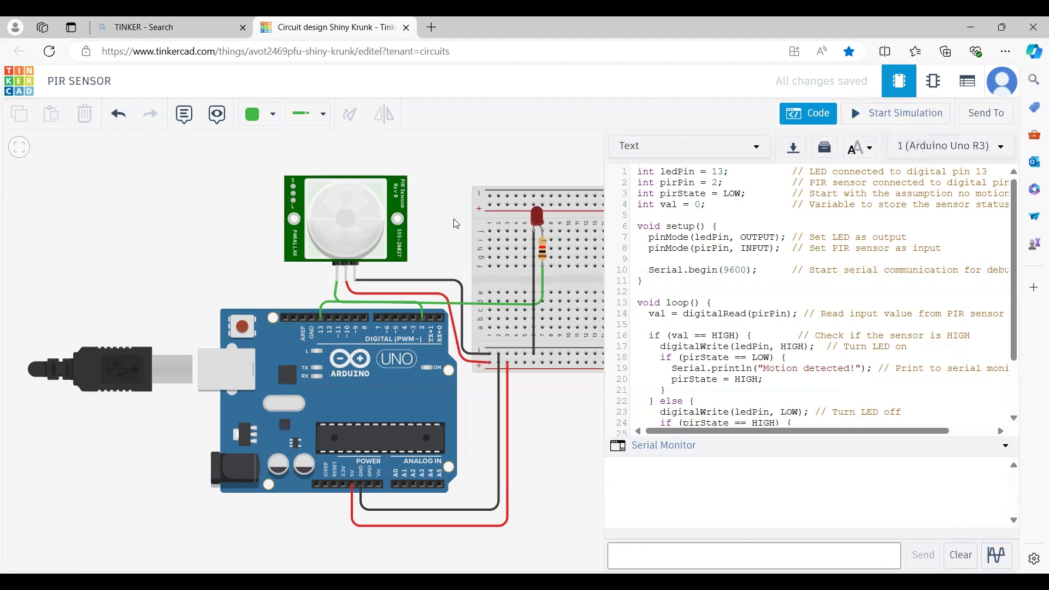
{"action": "left_click_drag", "start_coordinate": [454, 219], "coordinate": [434, 237]}
{"action": "left_click_drag", "start_coordinate": [329, 343], "coordinate": [244, 407]}
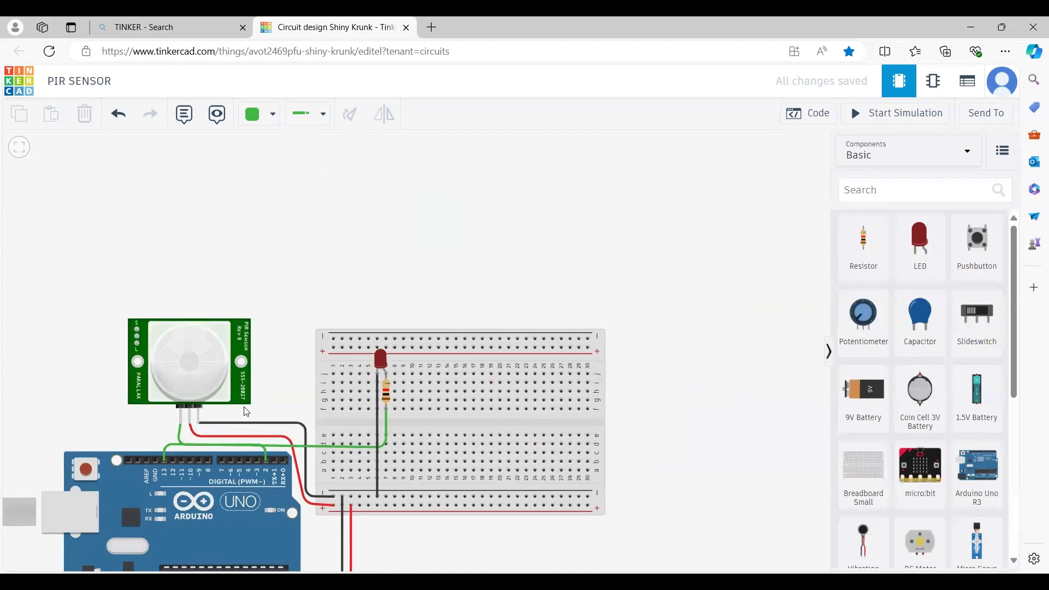
- Start the simulation with the Code panel and Serial Monitor visible
{"action": "left_click", "coordinate": [854, 113]}
{"action": "left_click", "coordinate": [855, 118]}
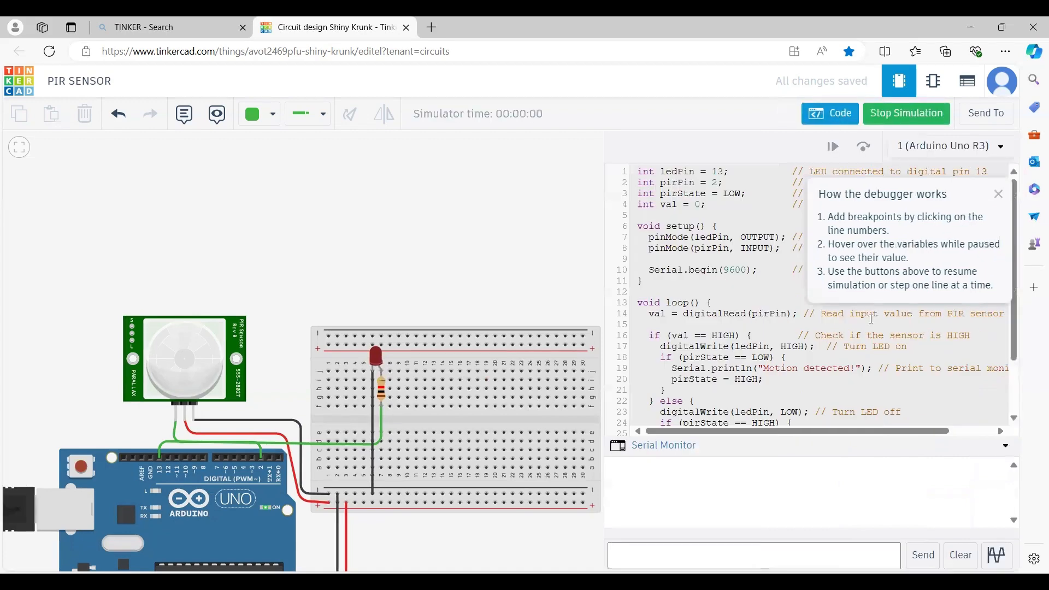
{"action": "left_click", "coordinate": [1000, 195]}
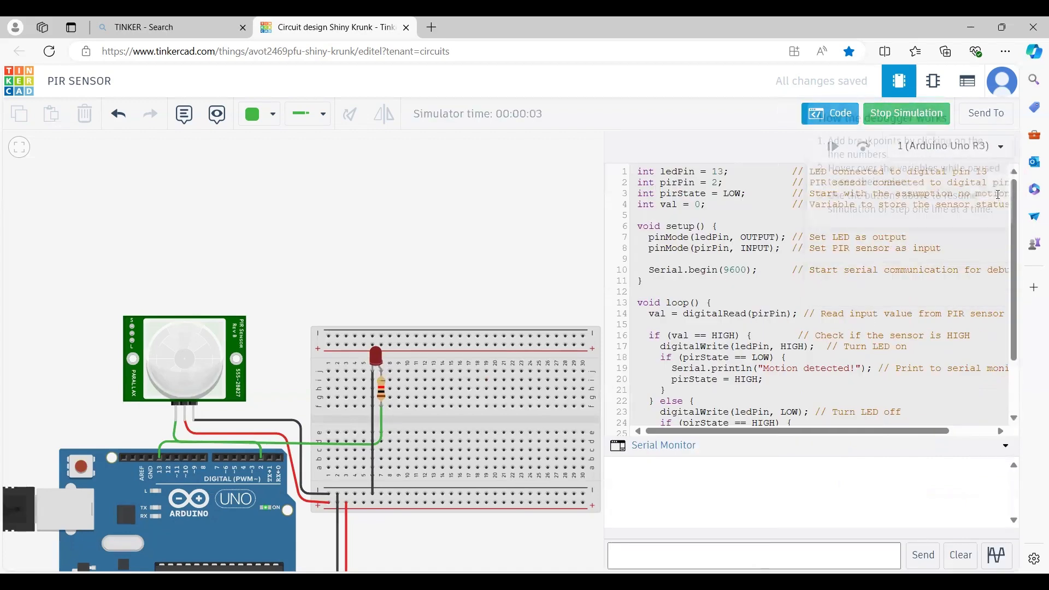
- Move the PIR sensor's test ball within its detection zone to trigger motion messages
{"action": "left_click", "coordinate": [182, 361]}
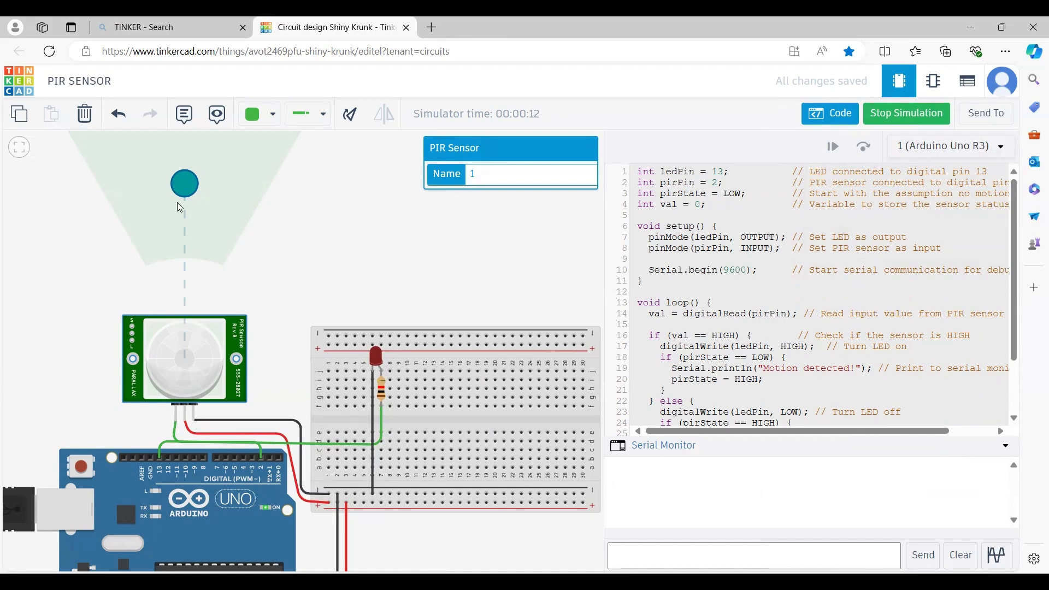
{"action": "left_click_drag", "start_coordinate": [186, 192], "coordinate": [191, 246]}
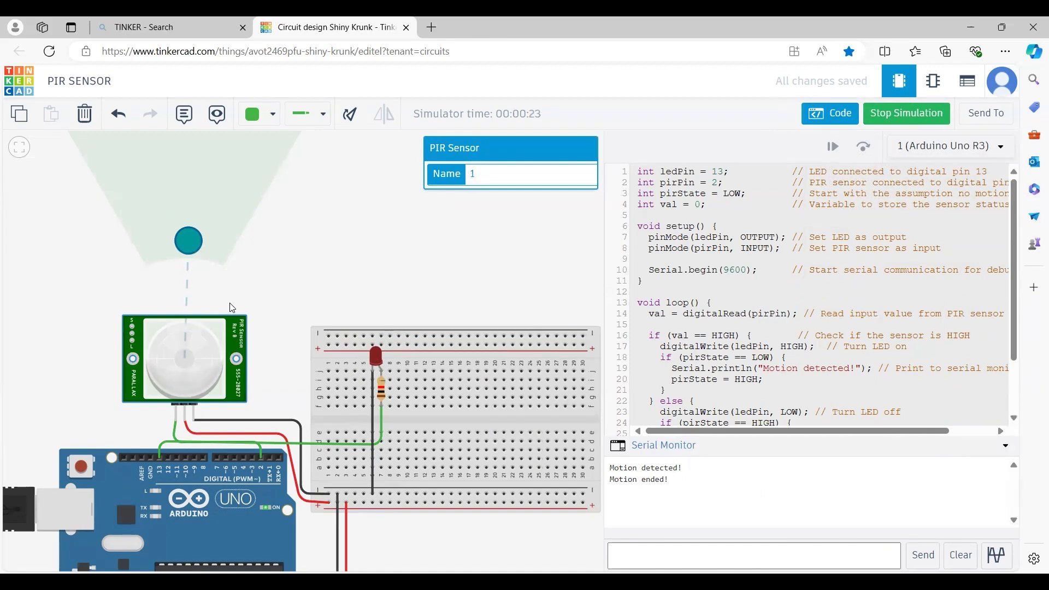
{"action": "left_click_drag", "start_coordinate": [184, 247], "coordinate": [188, 250]}
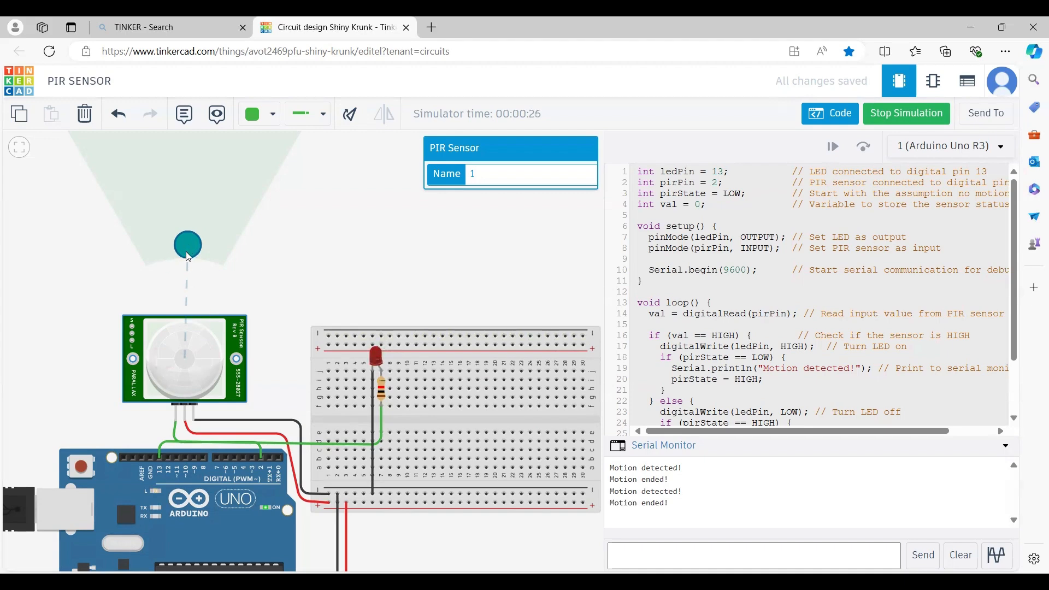
{"action": "left_click_drag", "start_coordinate": [186, 253], "coordinate": [186, 253]}
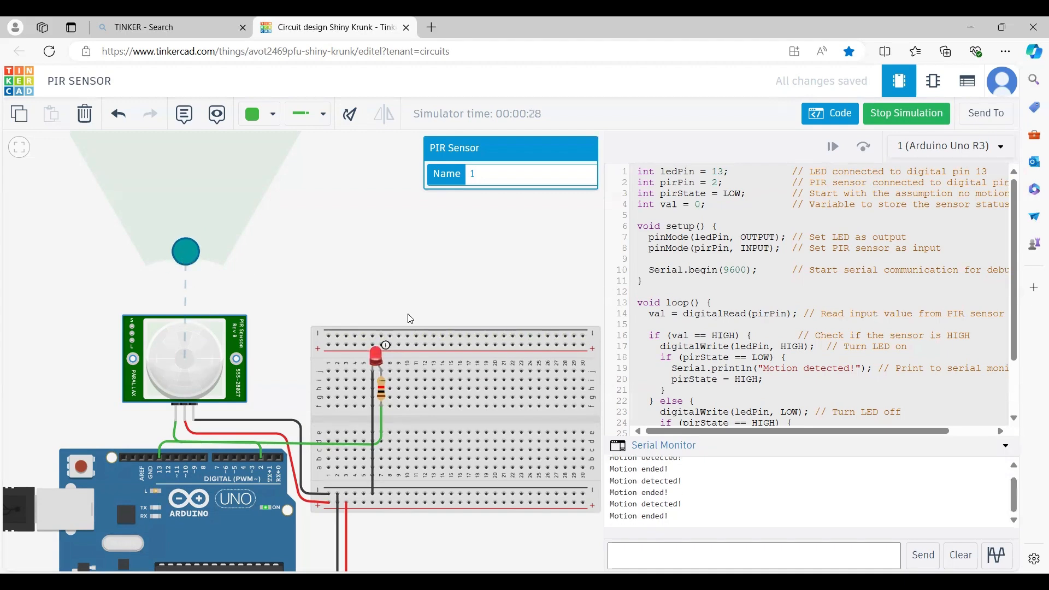
{"action": "left_click_drag", "start_coordinate": [189, 256], "coordinate": [187, 248]}
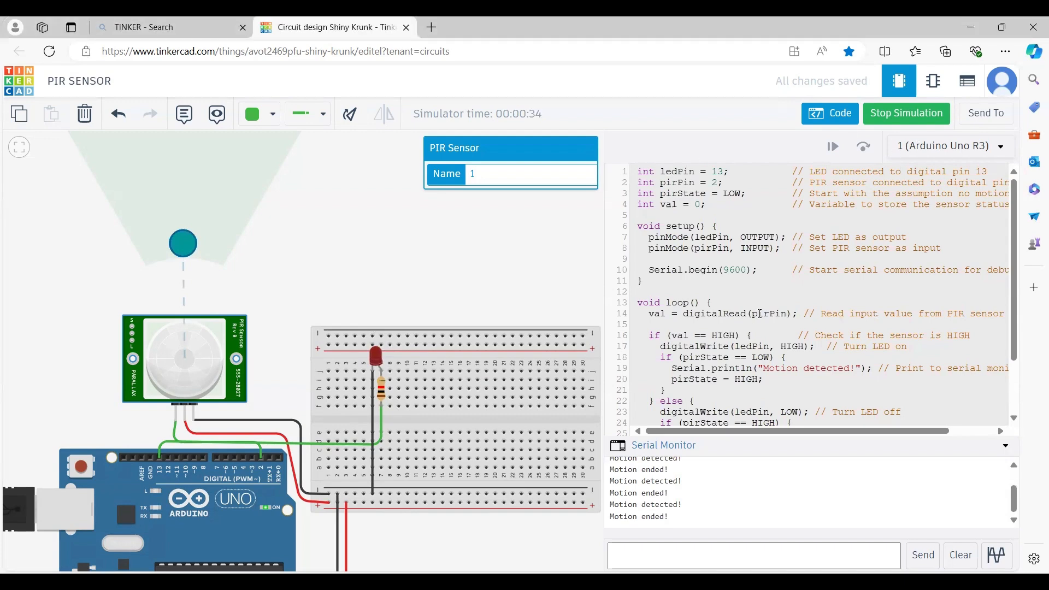
{"action": "left_click", "coordinate": [465, 268]}
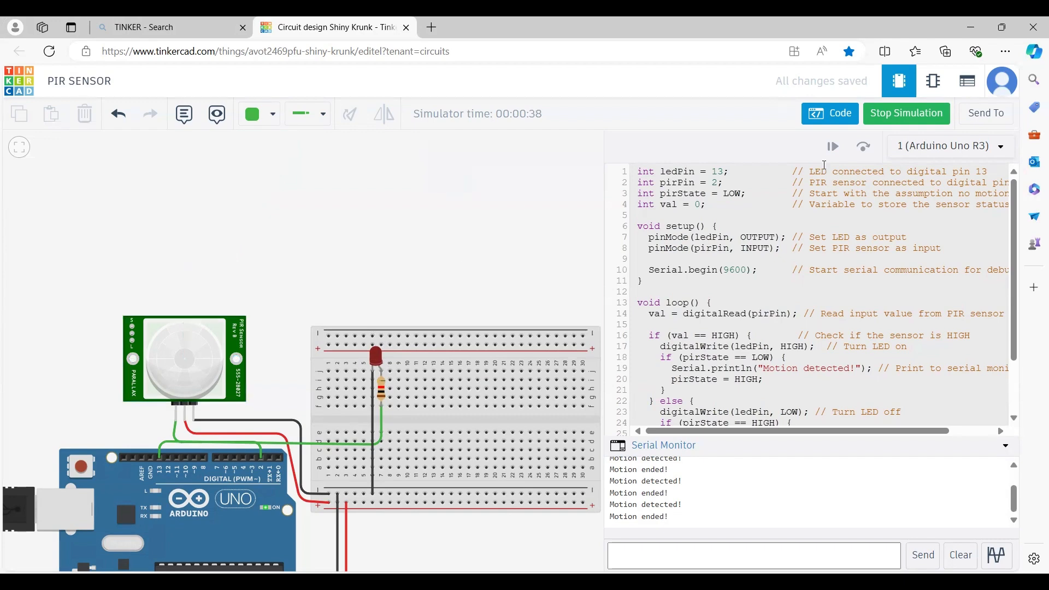